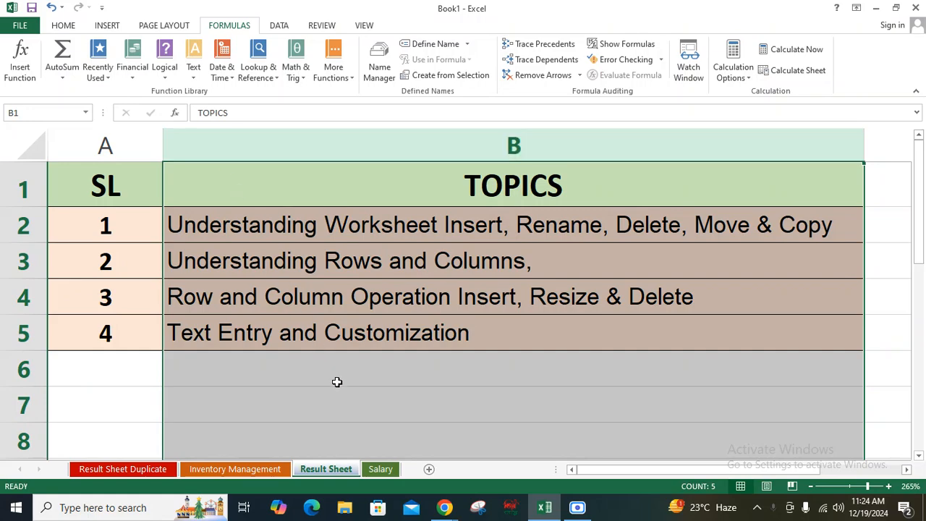
Switch to the Inventory Management worksheet
{"action": "left_click", "coordinate": [336, 381]}
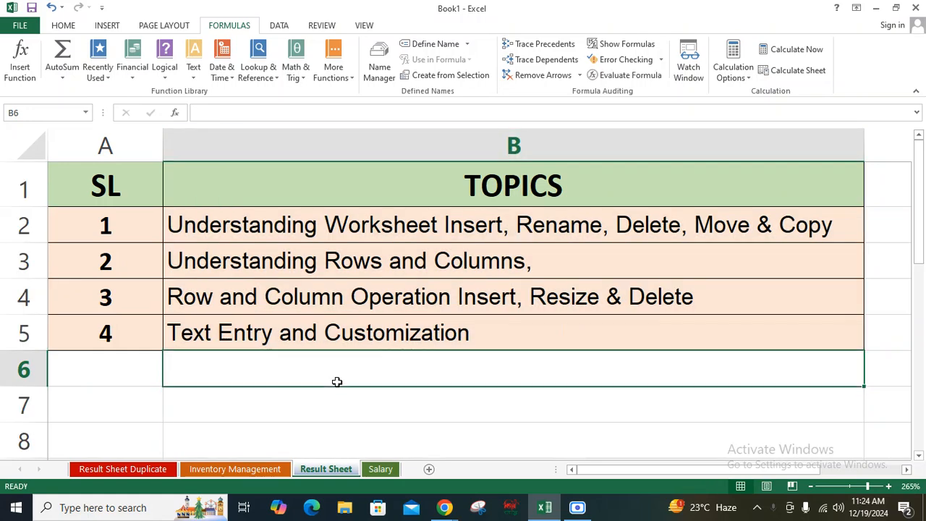
{"action": "left_click", "coordinate": [155, 381]}
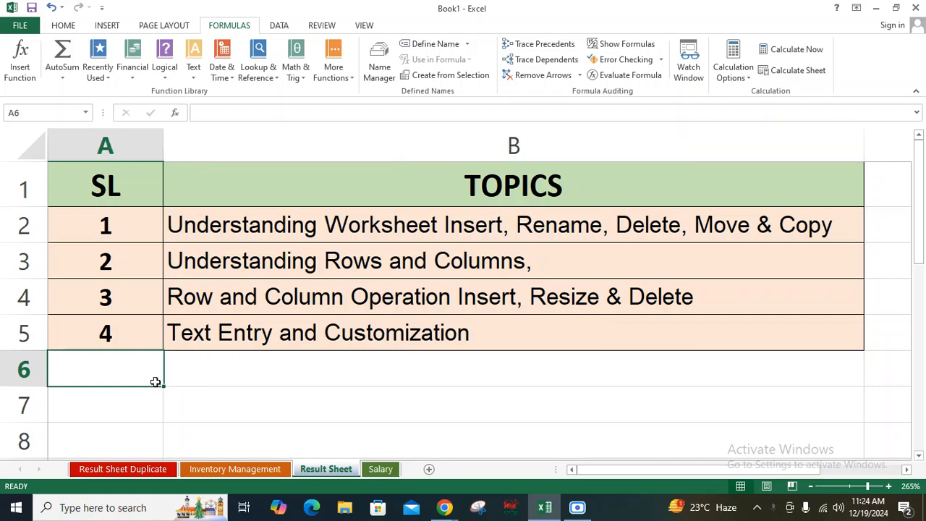
{"action": "scroll", "coordinate": [181, 376], "scroll_direction": "down", "scroll_amount": 2}
{"action": "left_click", "coordinate": [230, 470]}
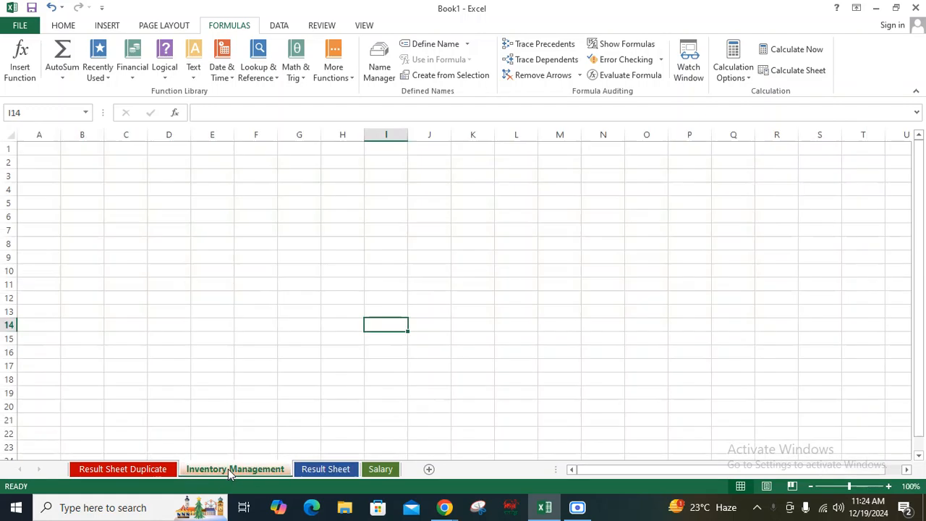
{"action": "left_click", "coordinate": [126, 244]}
{"action": "scroll", "coordinate": [127, 235], "scroll_direction": "up", "scroll_amount": 6, "text": "ctrl"}
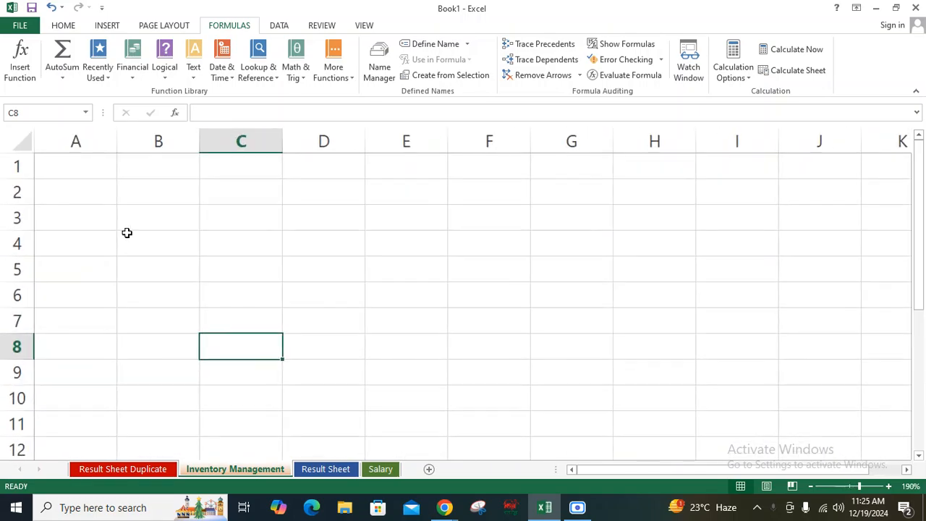
{"action": "left_click", "coordinate": [128, 219]}
Fill the whole of column A with light green
{"action": "left_click", "coordinate": [78, 139]}
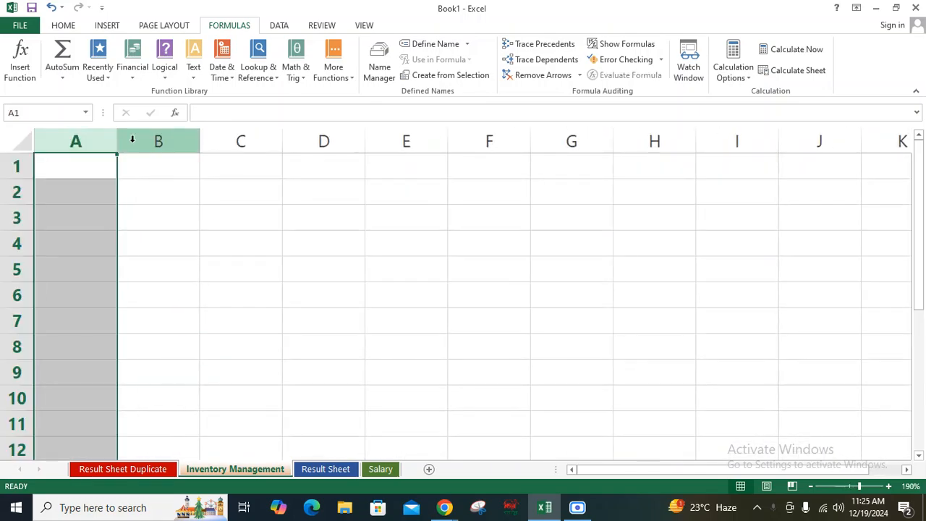
{"action": "left_click", "coordinate": [149, 139]}
{"action": "left_click", "coordinate": [215, 139]}
{"action": "left_click", "coordinate": [157, 139]}
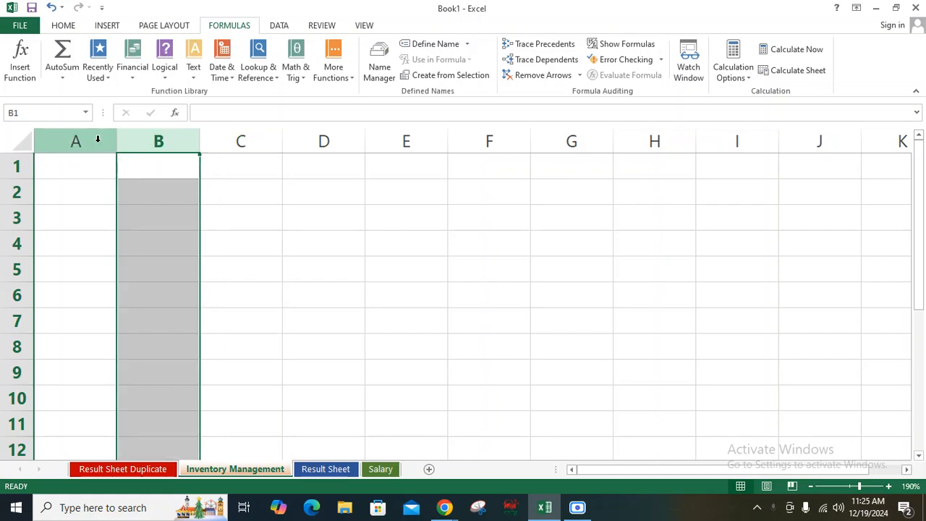
{"action": "left_click", "coordinate": [96, 139]}
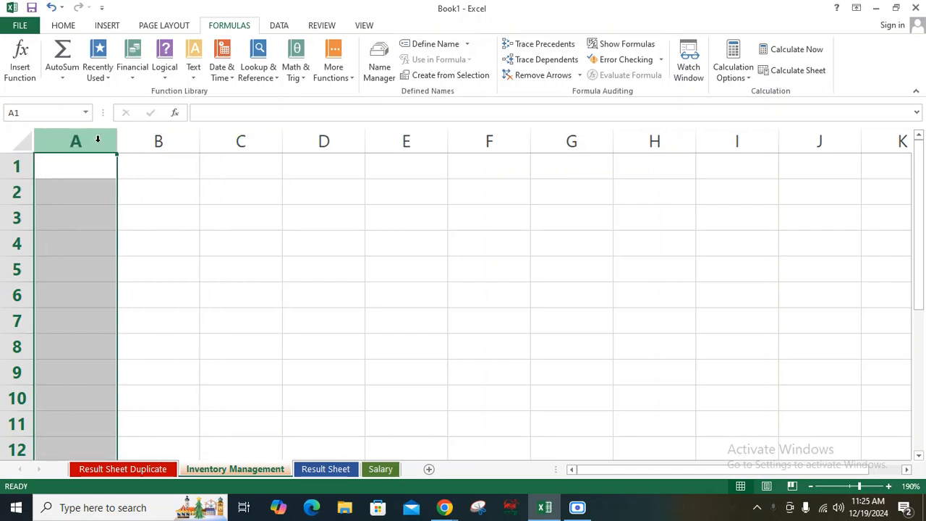
{"action": "right_click", "coordinate": [98, 138]}
{"action": "left_click", "coordinate": [75, 139]}
{"action": "left_click", "coordinate": [72, 26]}
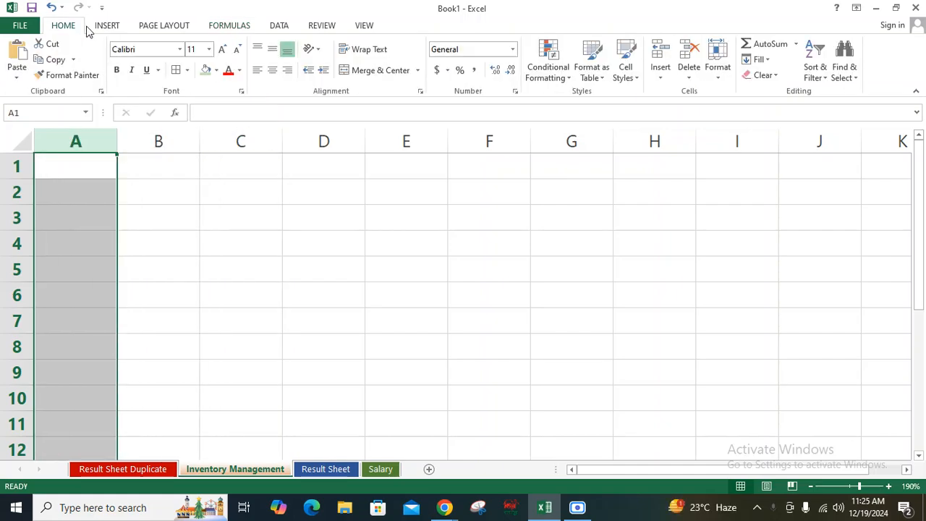
{"action": "left_click", "coordinate": [207, 70]}
{"action": "left_click", "coordinate": [187, 211]}
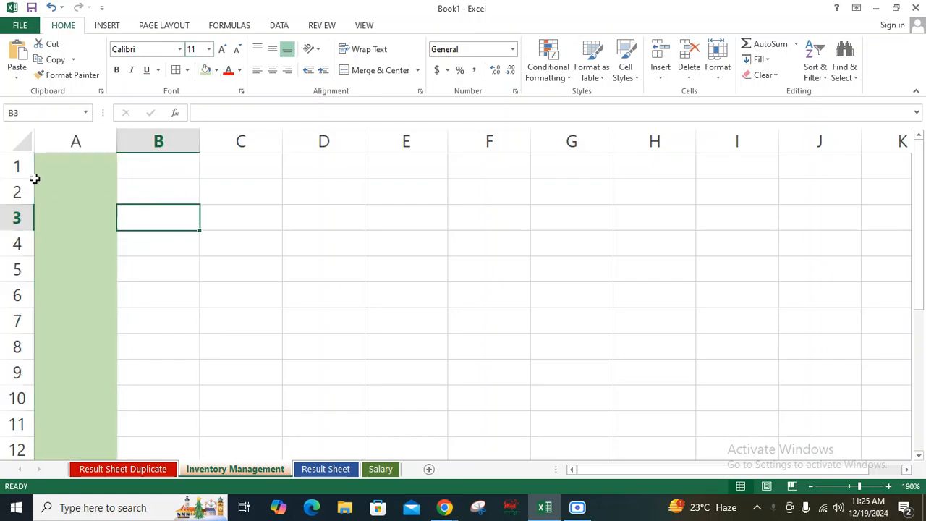
Fill the whole of row 1 with light orange
{"action": "left_click", "coordinate": [14, 167]}
{"action": "left_click", "coordinate": [15, 191]}
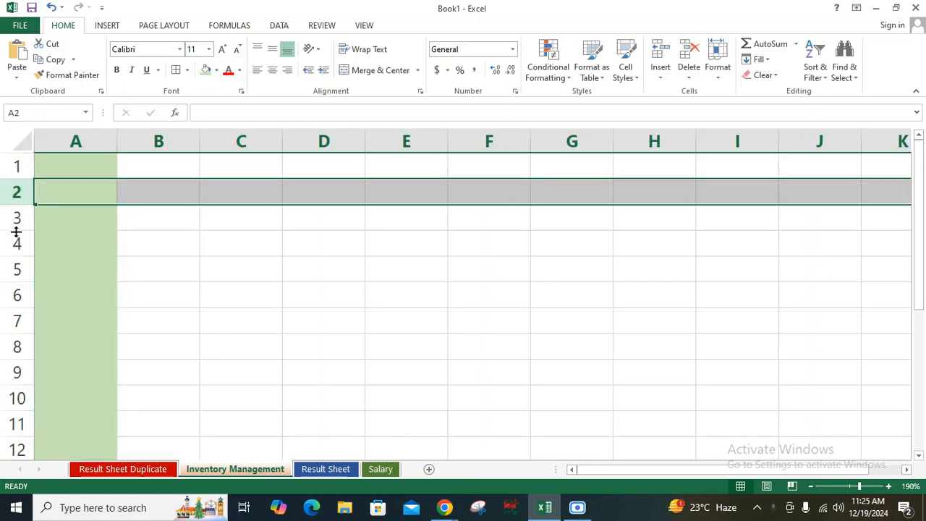
{"action": "left_click", "coordinate": [16, 166]}
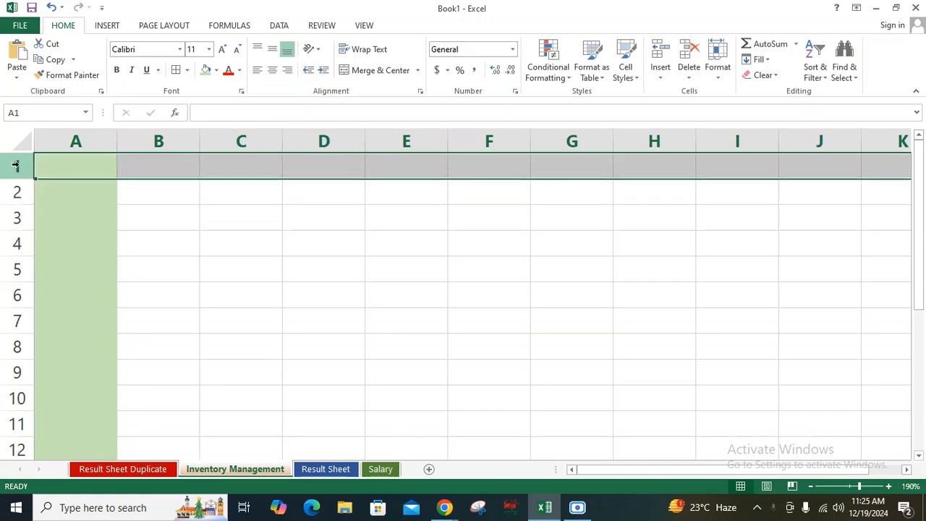
{"action": "right_click", "coordinate": [20, 167]}
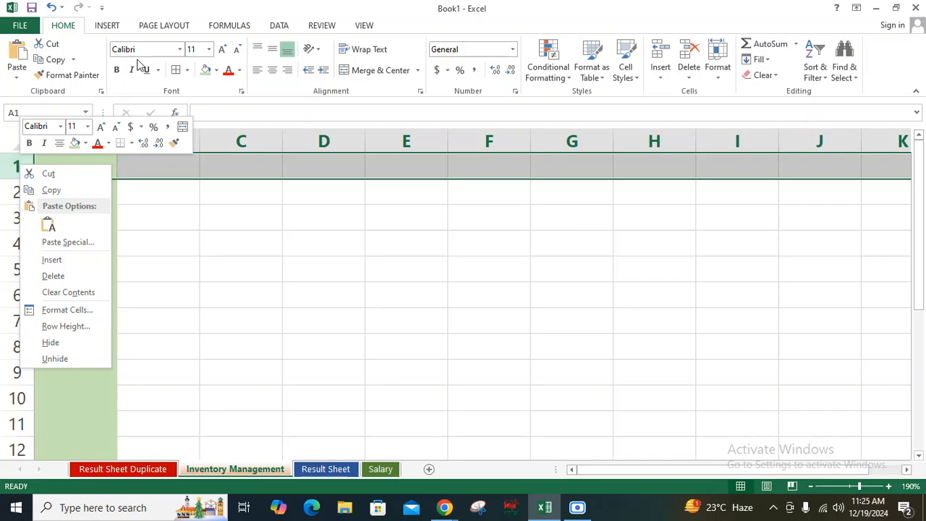
{"action": "left_click", "coordinate": [84, 143]}
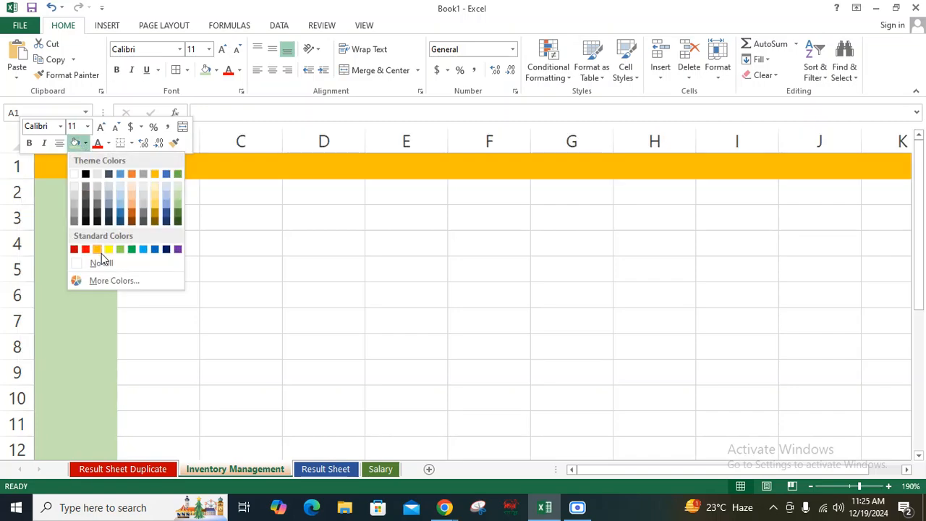
{"action": "left_click", "coordinate": [135, 202]}
{"action": "left_click", "coordinate": [241, 240]}
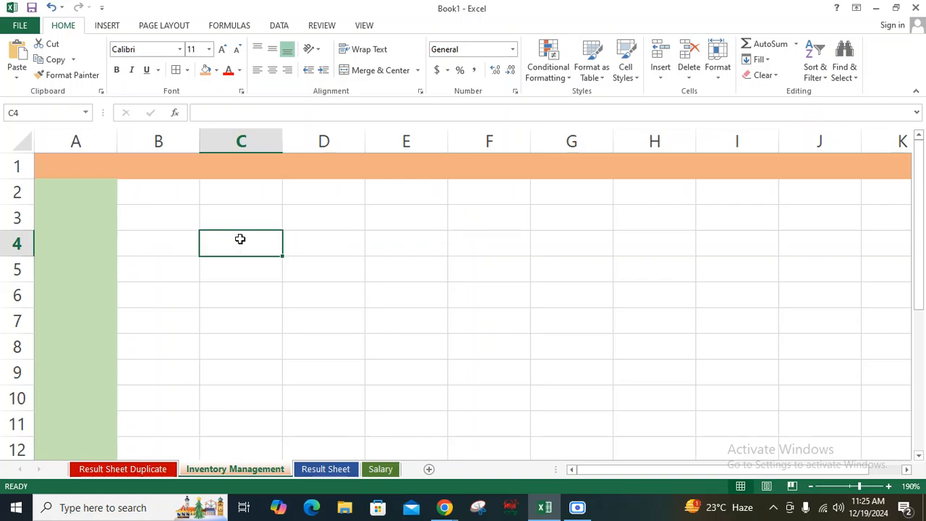
{"action": "left_click_drag", "start_coordinate": [14, 191], "coordinate": [9, 169]}
{"action": "left_click", "coordinate": [15, 215]}
{"action": "left_click", "coordinate": [14, 267]}
{"action": "left_click", "coordinate": [194, 297]}
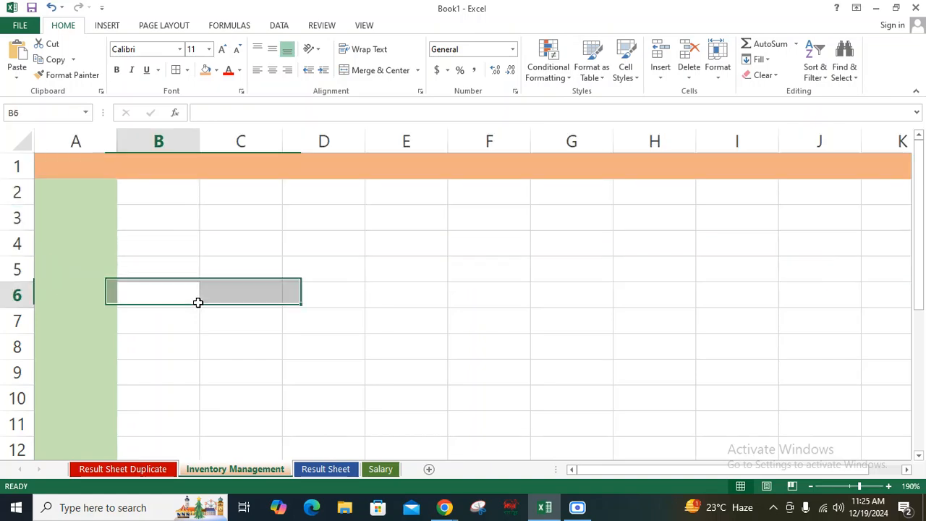
{"action": "left_click", "coordinate": [180, 217]}
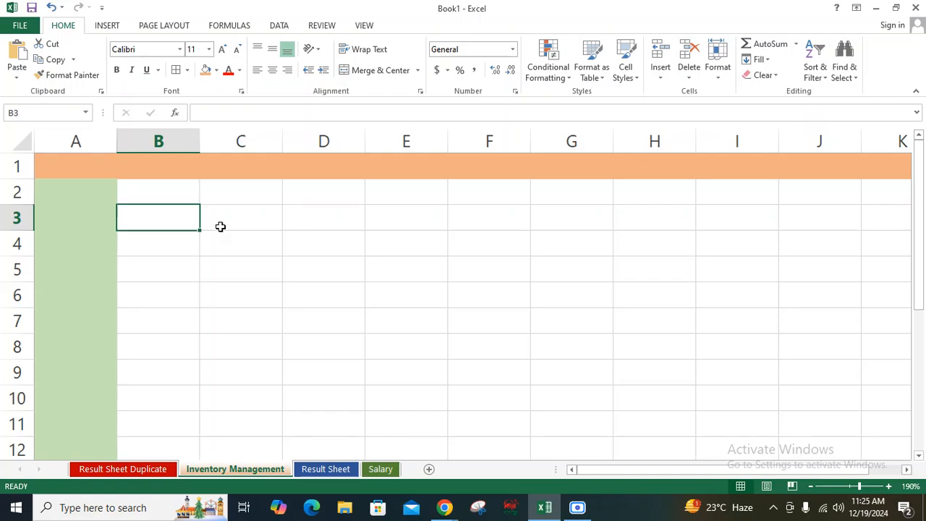
{"action": "left_click", "coordinate": [248, 222]}
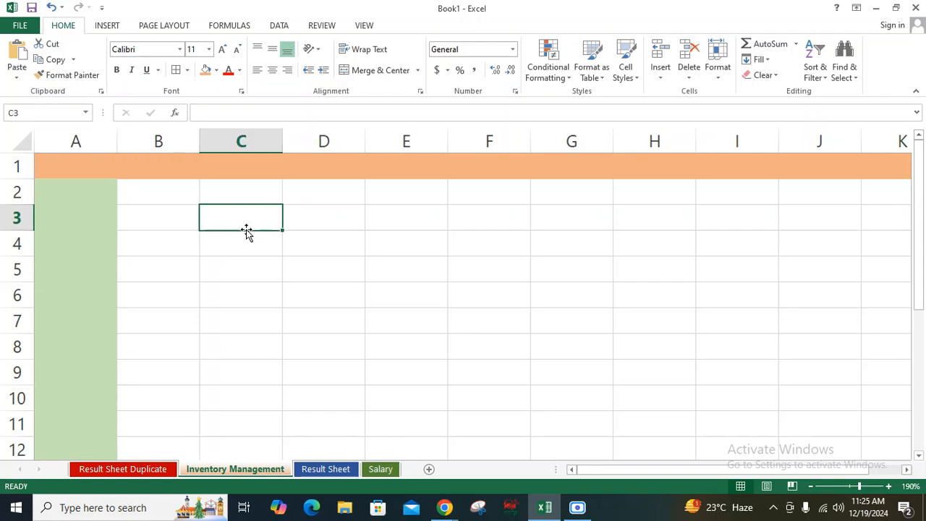
Try entering the text "ffdgfdg" in cell E5
{"action": "left_click", "coordinate": [416, 263]}
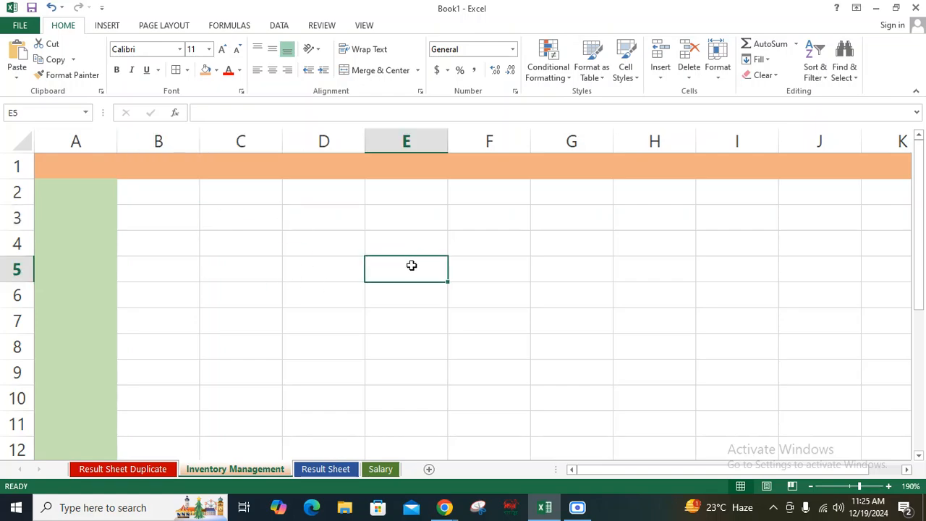
{"action": "type", "text": "ffdgfdg"}
{"action": "left_click_drag", "start_coordinate": [228, 113], "coordinate": [51, 131]}
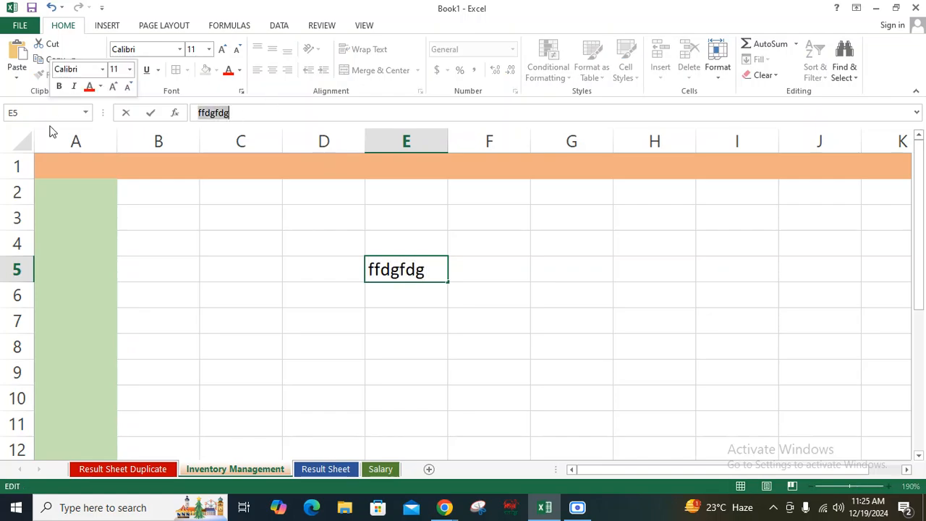
{"action": "key", "text": "Escape"}
{"action": "left_click", "coordinate": [426, 311]}
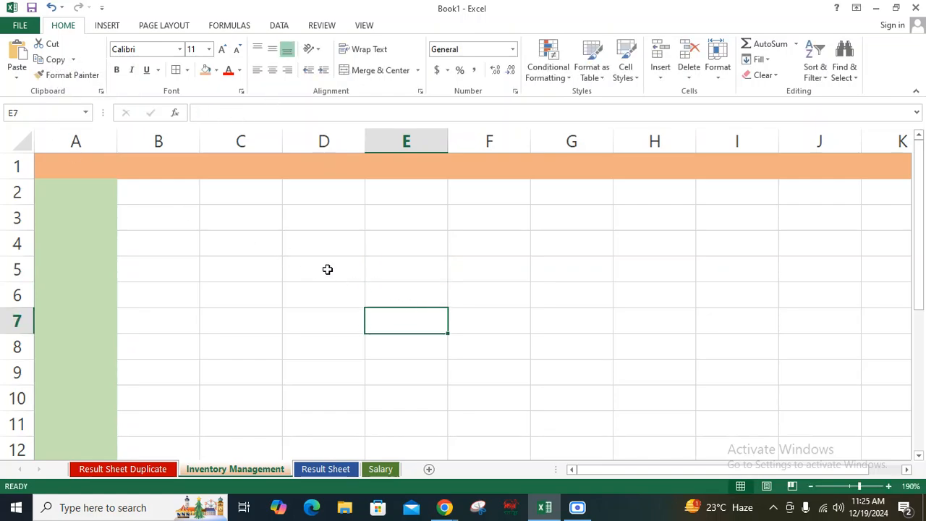
Start a new workbook-scope name for cell C4 and try to save it as "define name"
{"action": "left_click", "coordinate": [328, 269]}
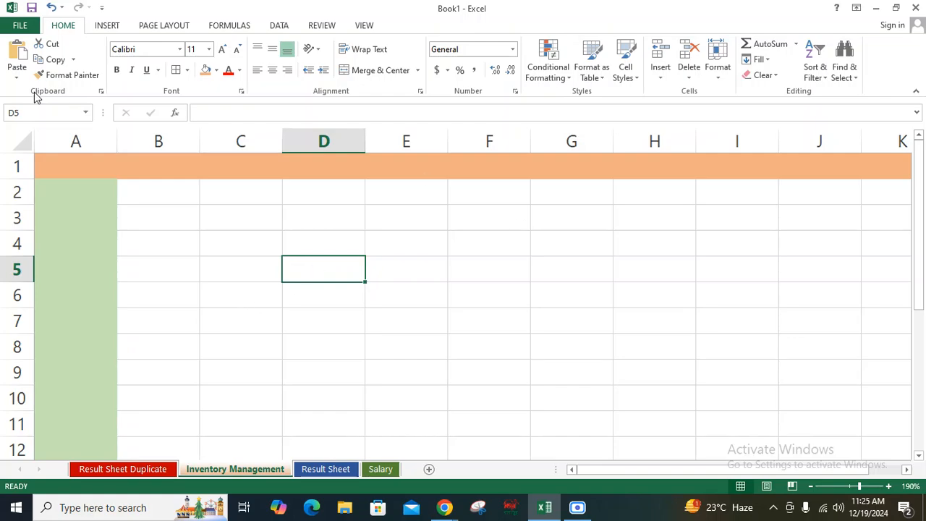
{"action": "left_click", "coordinate": [337, 320]}
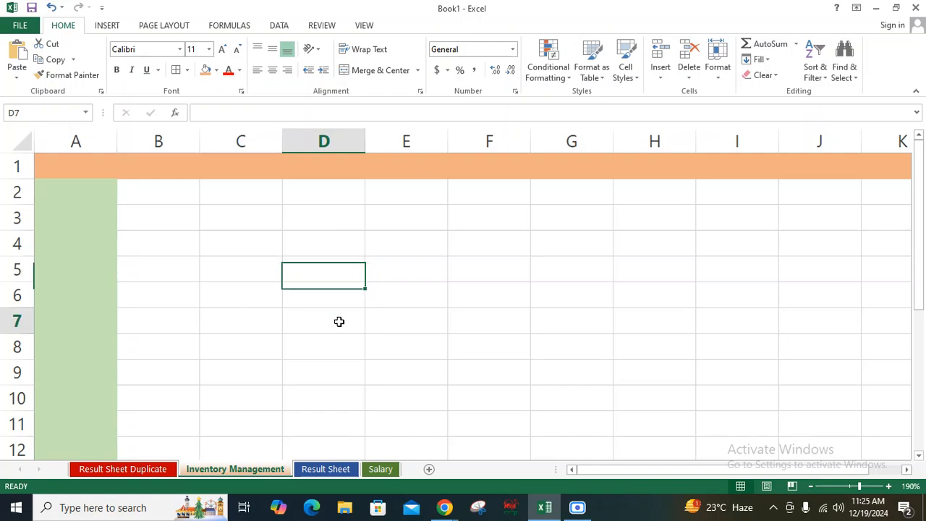
{"action": "left_click", "coordinate": [227, 252]}
{"action": "right_click", "coordinate": [234, 247]}
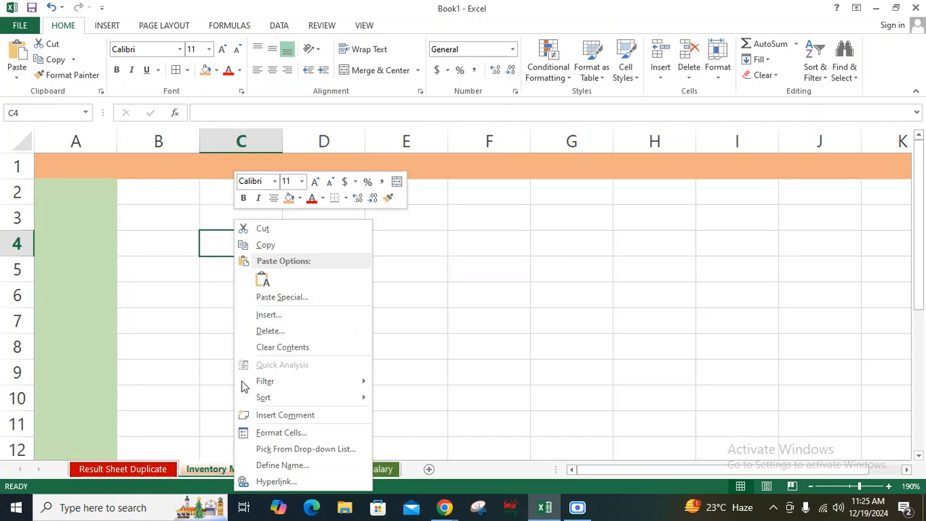
{"action": "left_click", "coordinate": [282, 465]}
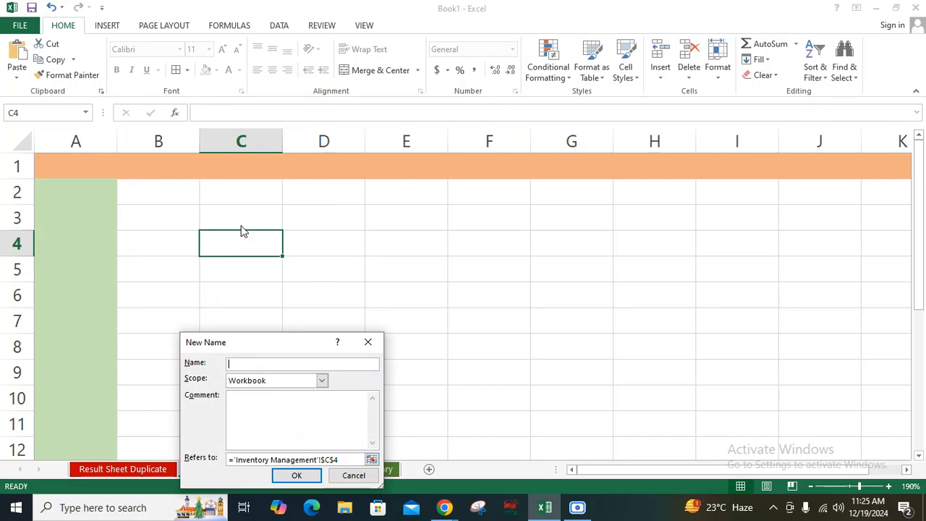
{"action": "type", "text": "define name"}
{"action": "left_click", "coordinate": [297, 475]}
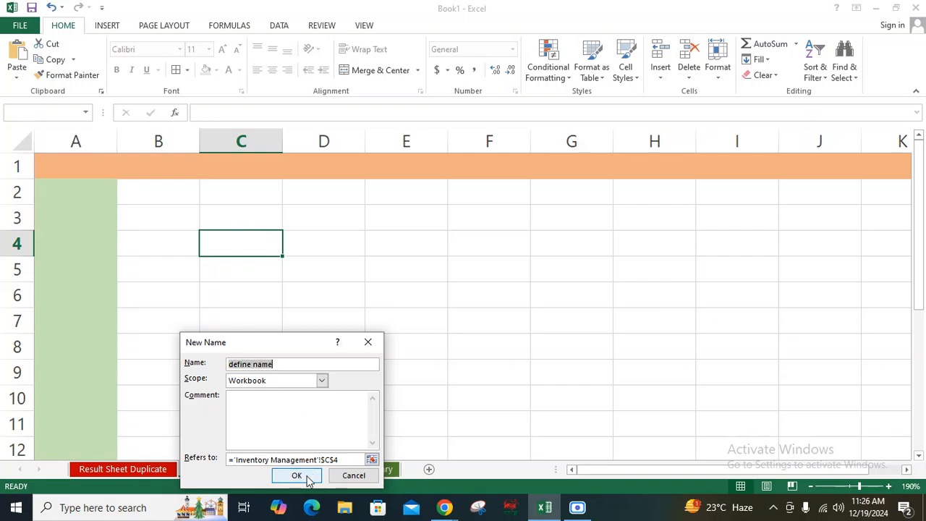
{"action": "left_click", "coordinate": [482, 309]}
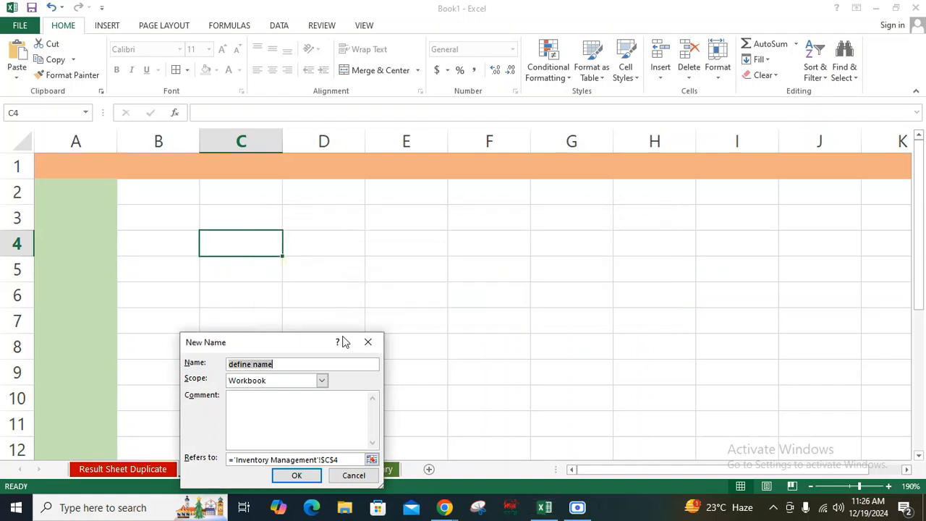
Replace the space in the name for cell C4 with an underscore and save it as "define_name"
{"action": "left_click", "coordinate": [253, 364]}
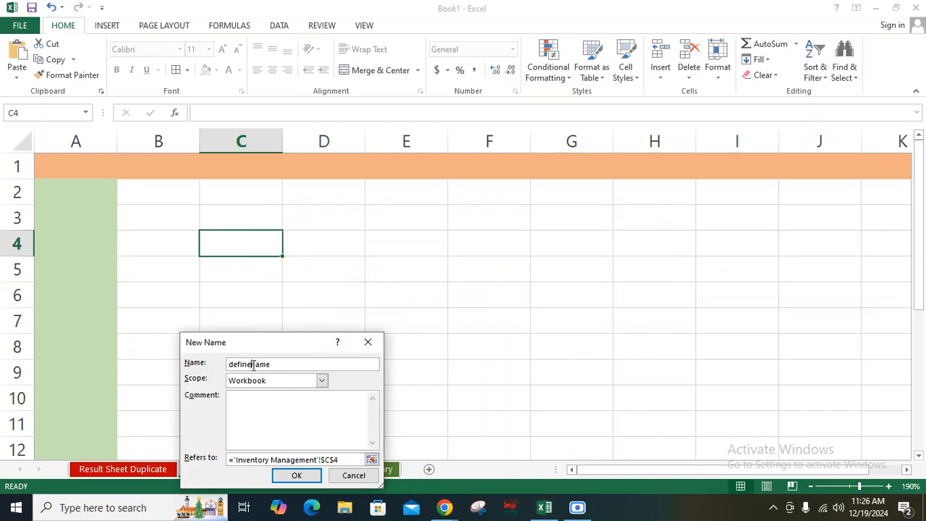
{"action": "key", "text": "BackSpace"}
{"action": "type", "text": "_"}
{"action": "left_click", "coordinate": [297, 475]}
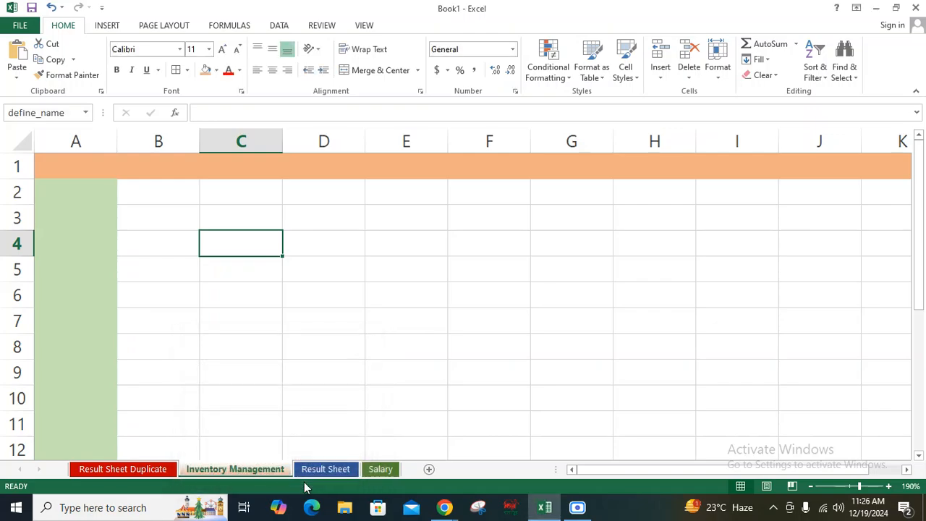
Select cell C4 alternately with other cells to compare its defined name with ordinary cell addresses
{"action": "left_click", "coordinate": [295, 347]}
{"action": "left_click", "coordinate": [241, 244]}
{"action": "left_click", "coordinate": [262, 337]}
{"action": "left_click", "coordinate": [239, 246]}
{"action": "left_click", "coordinate": [326, 288]}
{"action": "left_click", "coordinate": [244, 248]}
{"action": "left_click", "coordinate": [294, 343]}
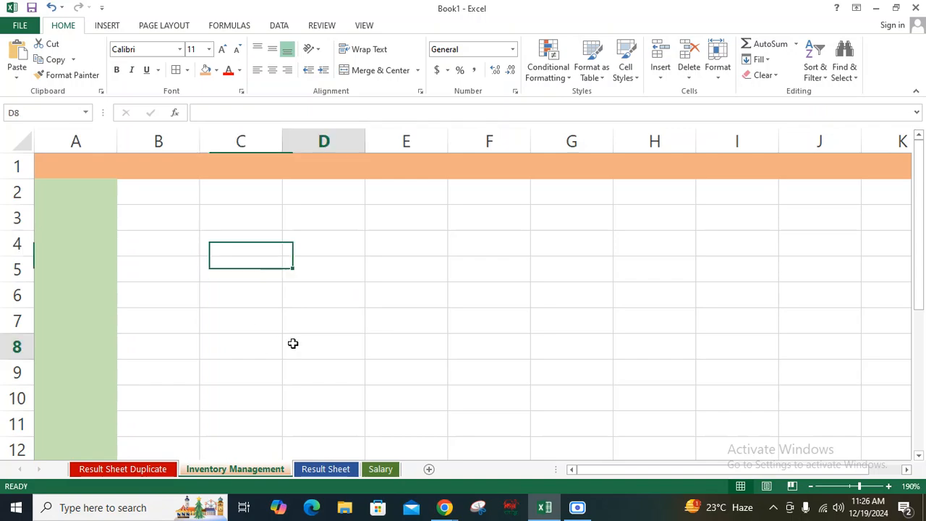
{"action": "left_click", "coordinate": [194, 238]}
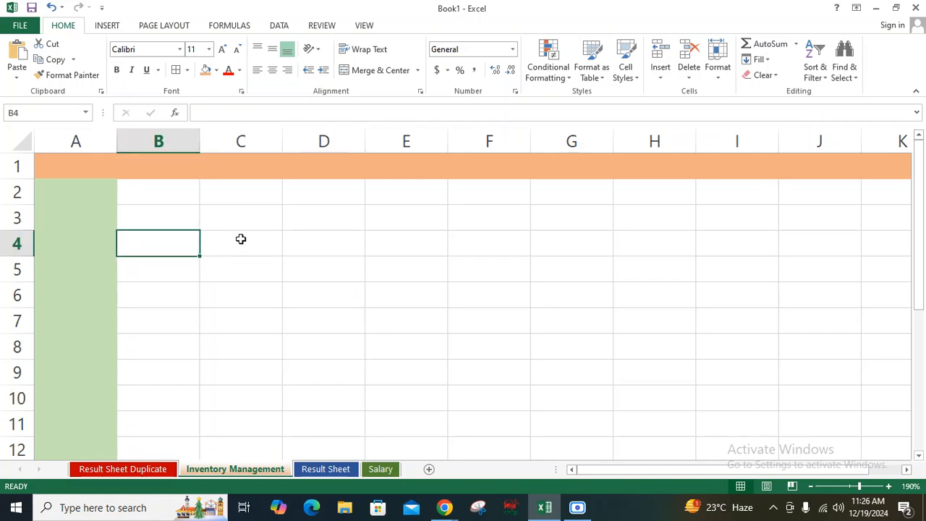
Switch to the Result Sheet Duplicate worksheet and select the whole SL column
{"action": "left_click", "coordinate": [132, 471]}
{"action": "left_click", "coordinate": [229, 408]}
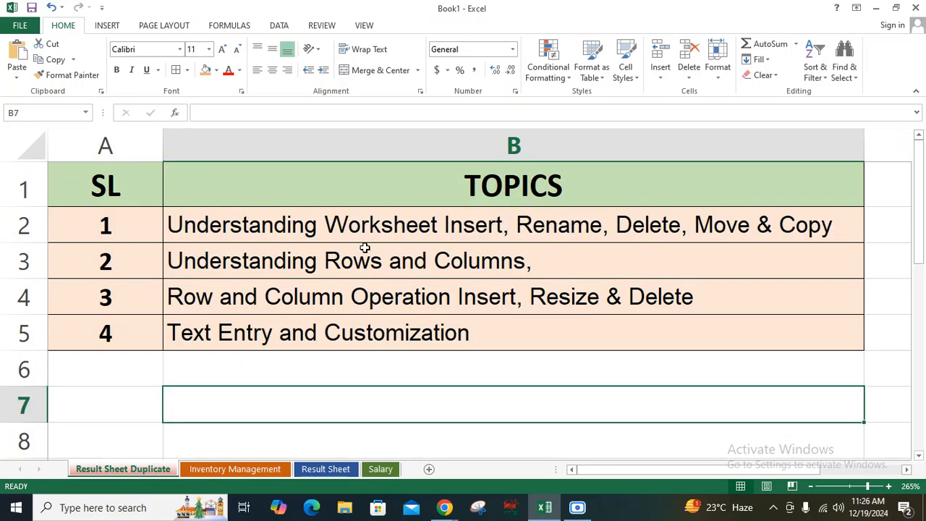
{"action": "scroll", "coordinate": [366, 248], "scroll_direction": "down", "scroll_amount": 9, "text": "ctrl"}
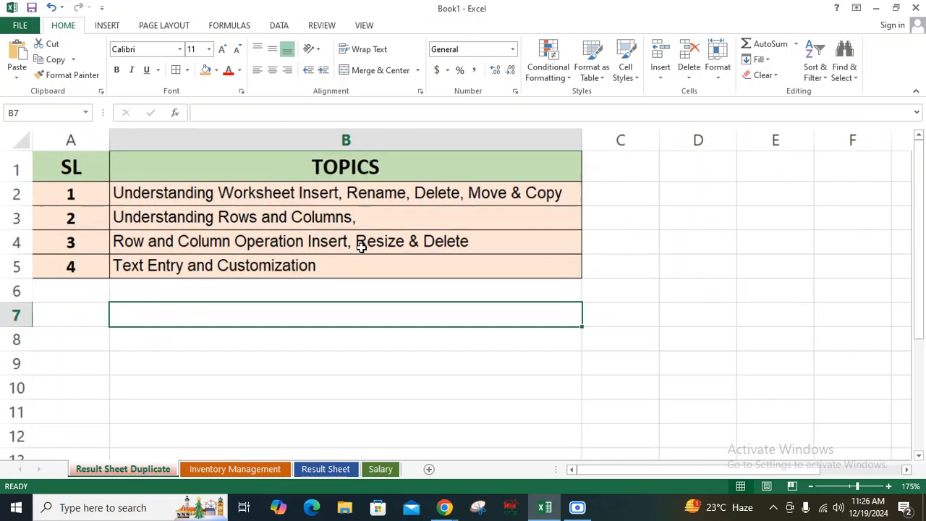
{"action": "left_click", "coordinate": [214, 135]}
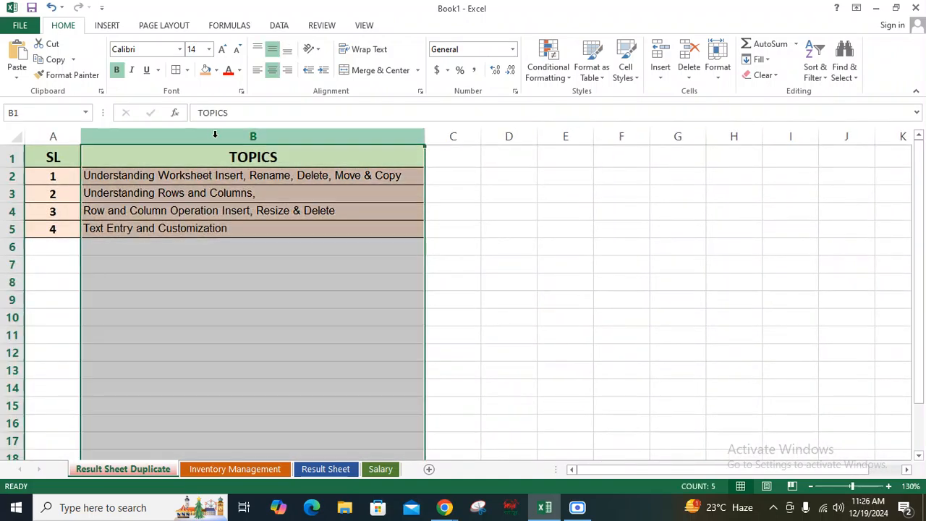
{"action": "left_click_drag", "start_coordinate": [51, 137], "coordinate": [199, 143]}
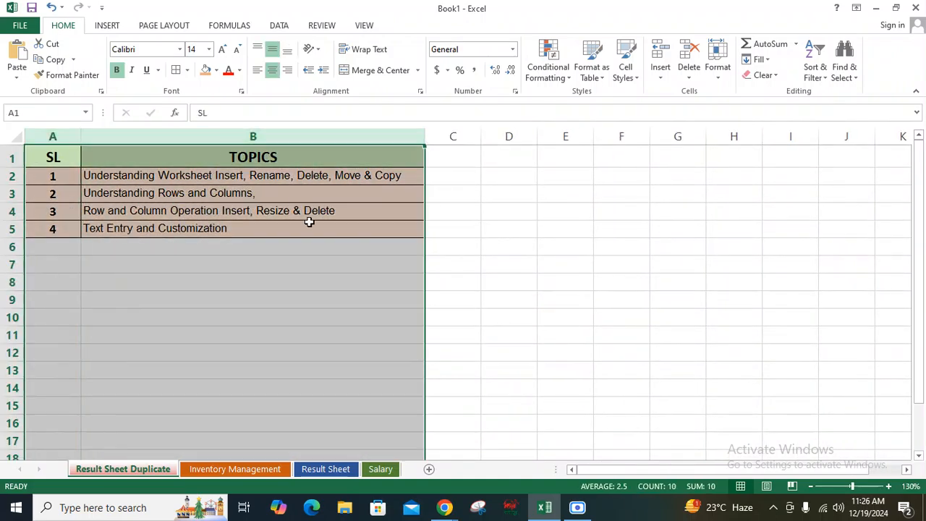
{"action": "left_click", "coordinate": [308, 224]}
{"action": "left_click", "coordinate": [64, 136]}
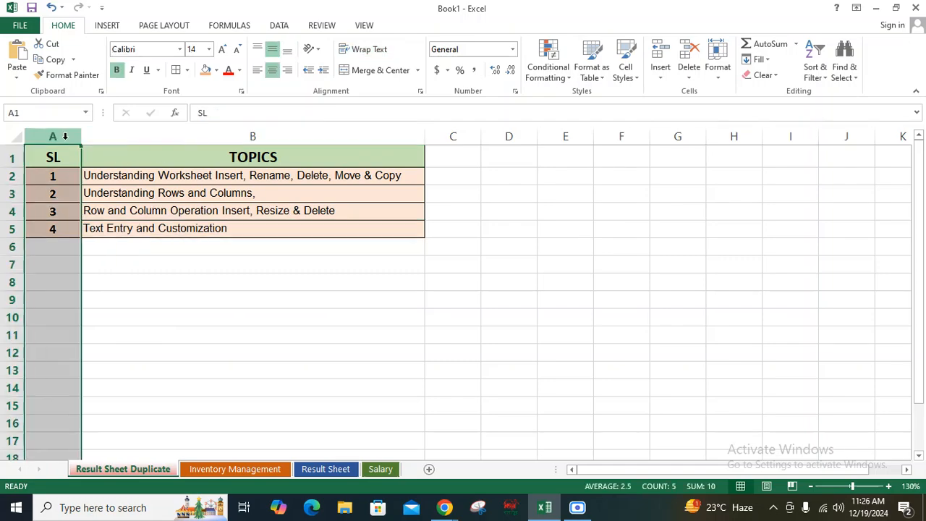
Select the whole TOPICS column, the header row and row 5 in turn to show how columns and rows are selected
{"action": "left_click", "coordinate": [160, 134]}
{"action": "left_click", "coordinate": [148, 265]}
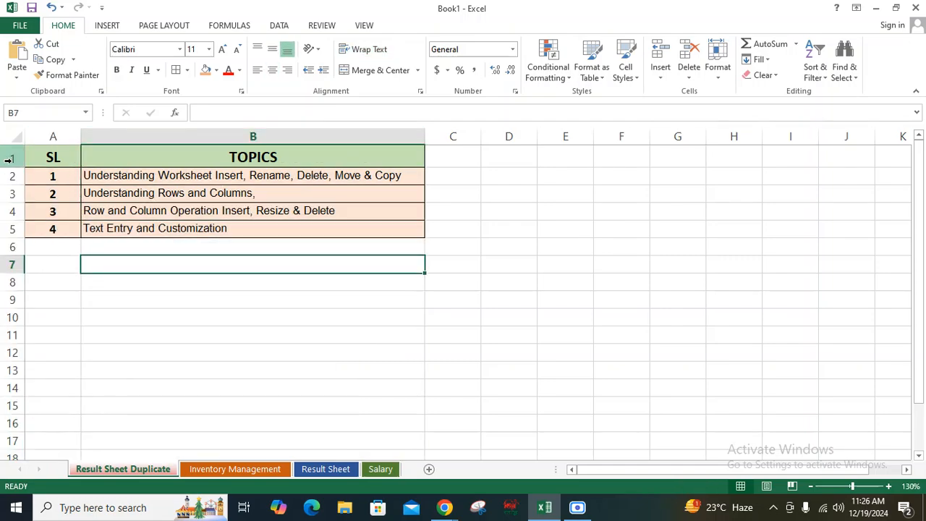
{"action": "left_click", "coordinate": [10, 159]}
{"action": "left_click", "coordinate": [10, 228]}
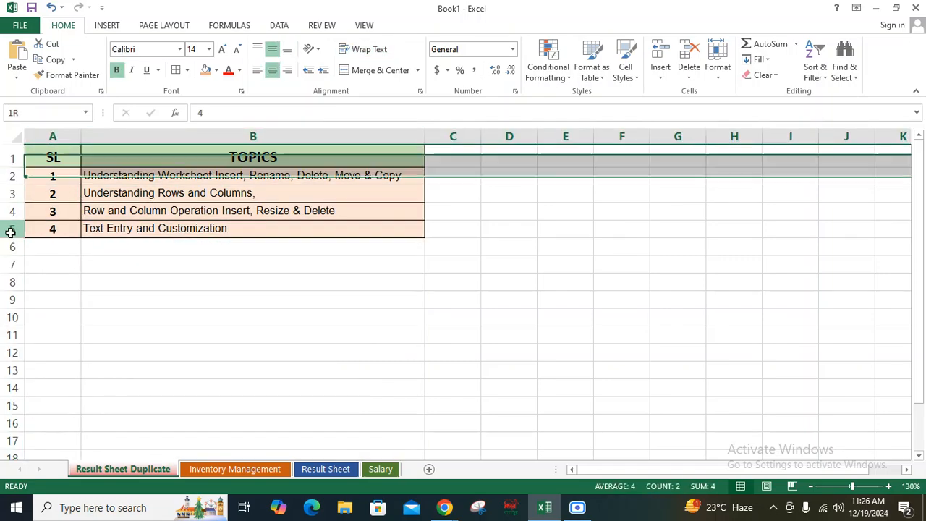
{"action": "left_click", "coordinate": [164, 334]}
{"action": "scroll", "coordinate": [92, 295], "scroll_direction": "up", "scroll_amount": 2, "text": "ctrl"}
{"action": "left_click", "coordinate": [197, 291]}
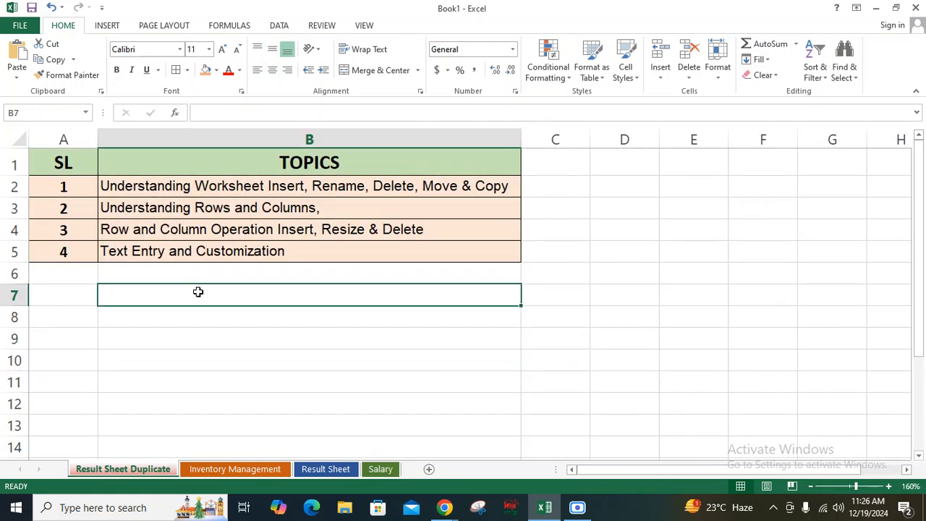
{"action": "left_click", "coordinate": [229, 209]}
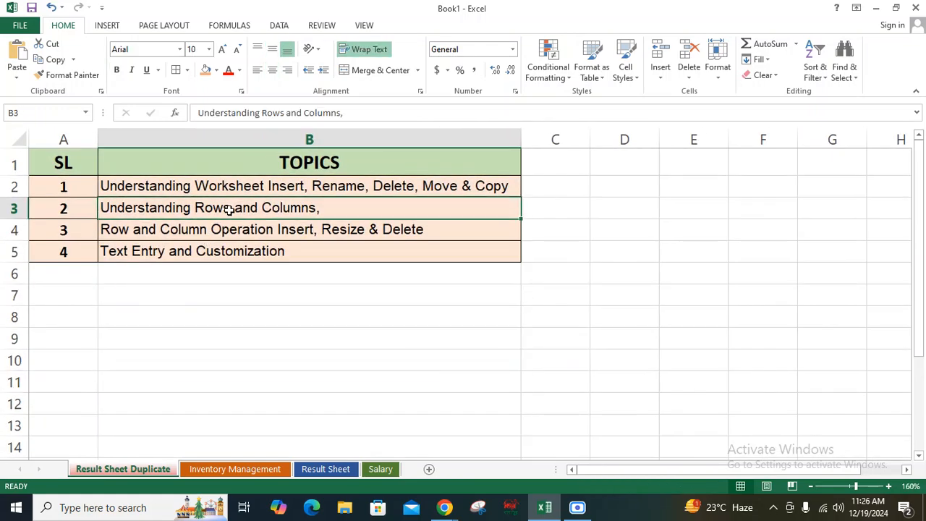
{"action": "right_click", "coordinate": [242, 188]}
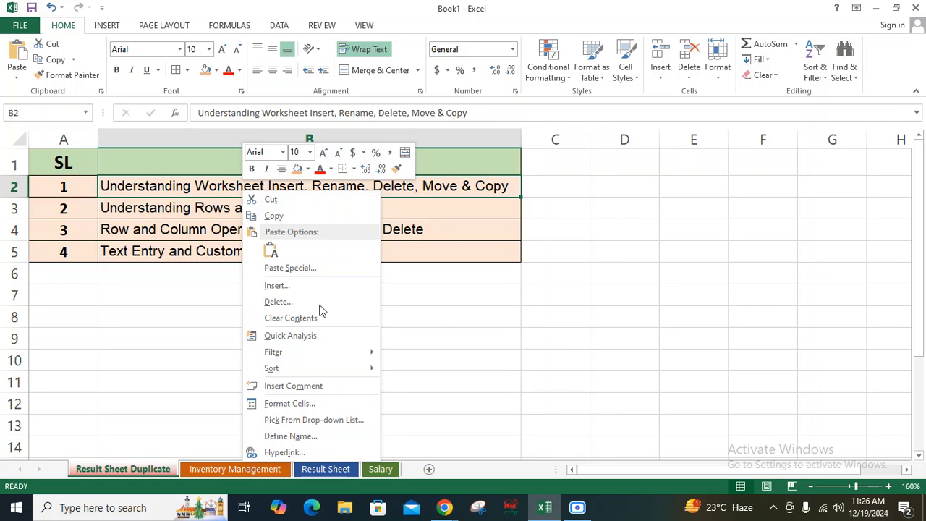
{"action": "left_click", "coordinate": [280, 287]}
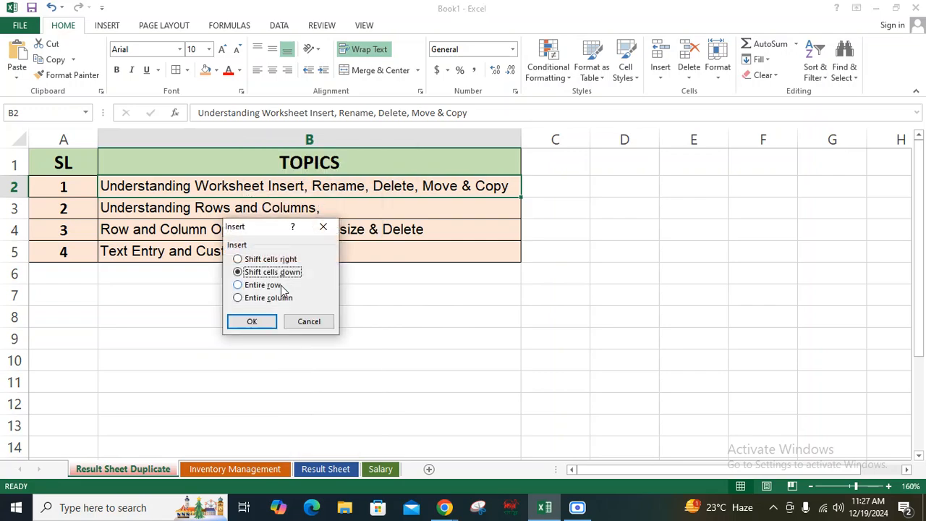
{"action": "left_click", "coordinate": [311, 319]}
{"action": "left_click", "coordinate": [316, 316]}
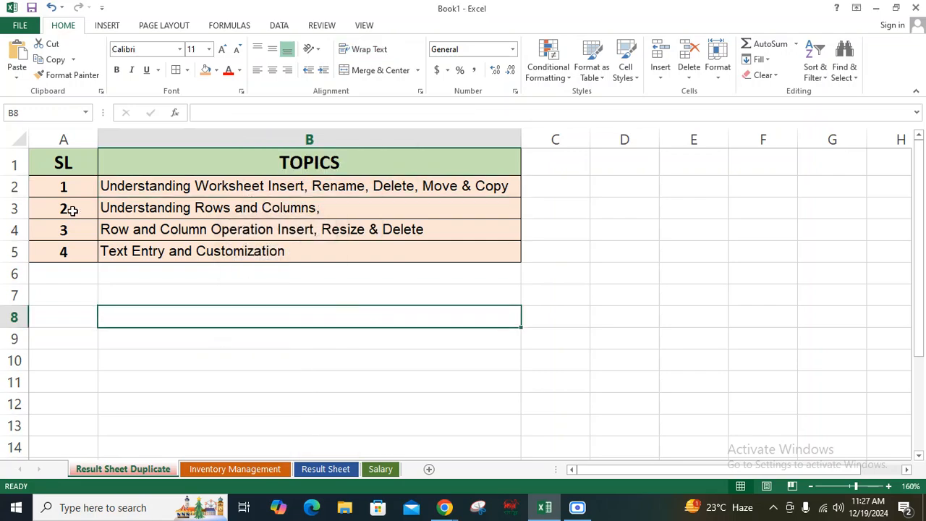
Insert a blank cell at B3 with the Shift cells right option, inspect the displaced topic, and undo the insertion
{"action": "left_click", "coordinate": [167, 206]}
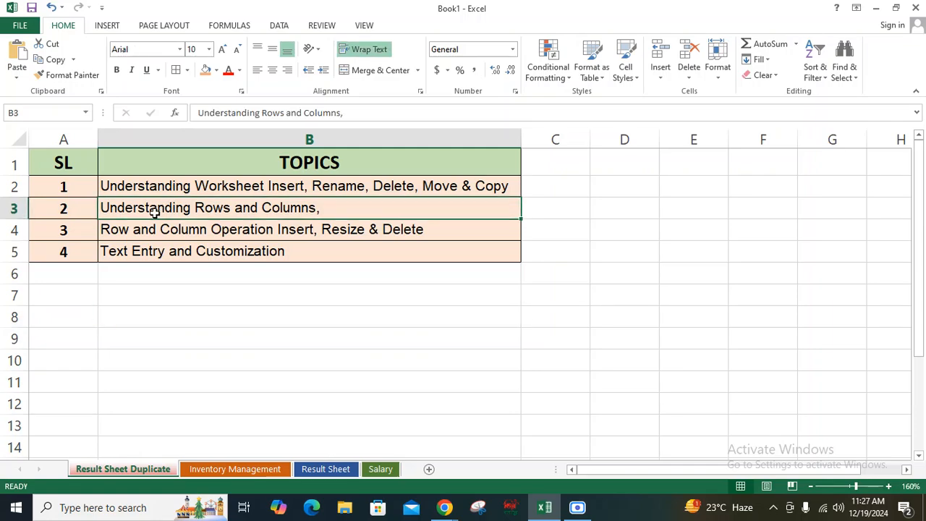
{"action": "right_click", "coordinate": [277, 212]}
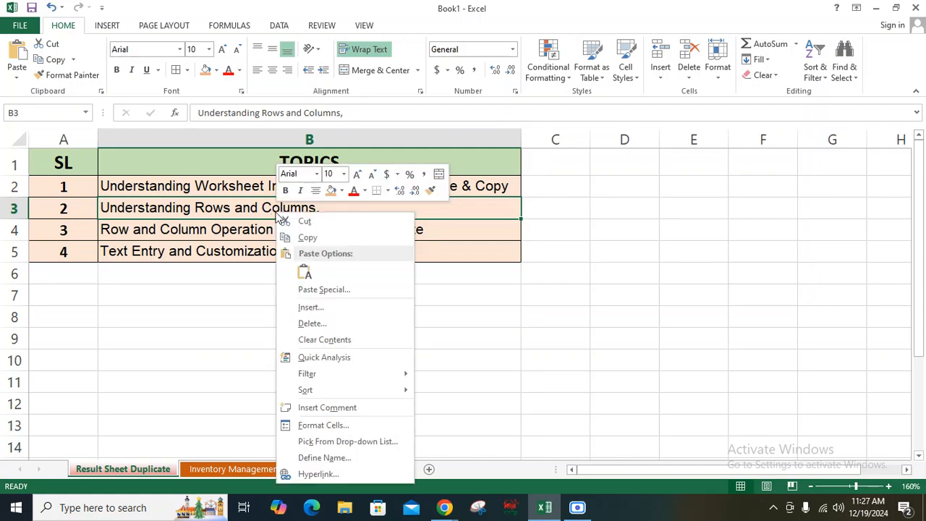
{"action": "left_click", "coordinate": [309, 307]}
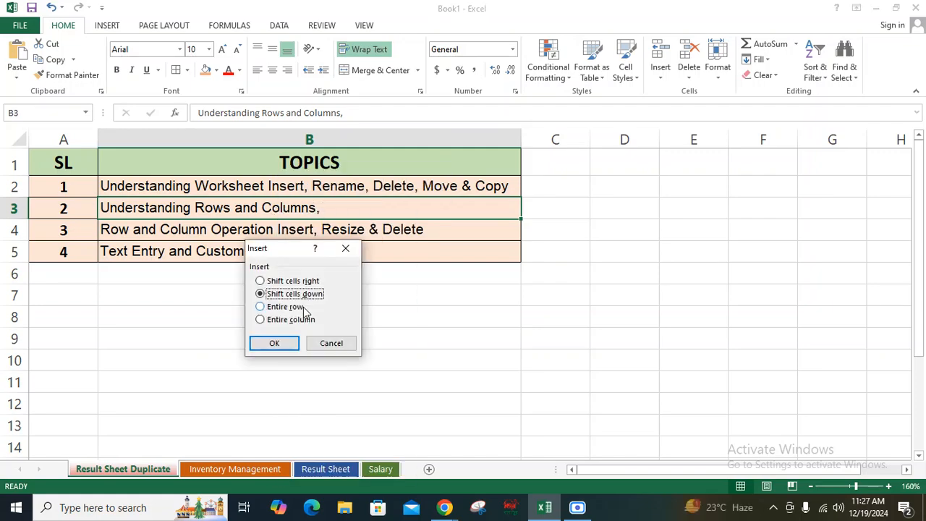
{"action": "left_click", "coordinate": [293, 281]}
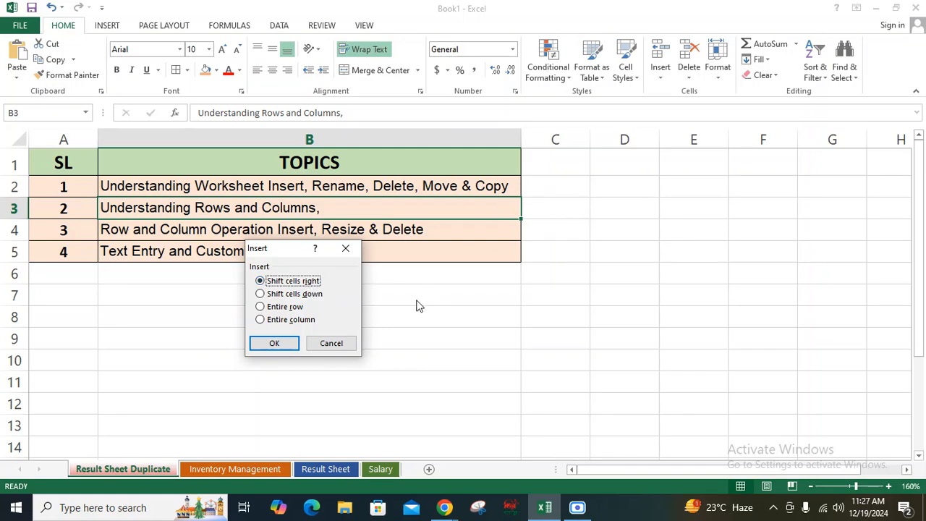
{"action": "left_click", "coordinate": [274, 342]}
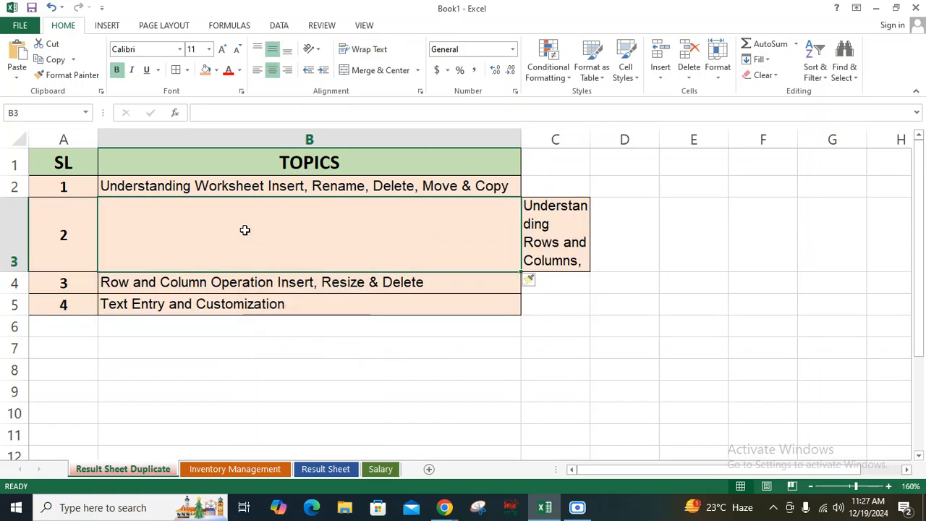
{"action": "left_click", "coordinate": [458, 331]}
{"action": "left_click", "coordinate": [443, 243]}
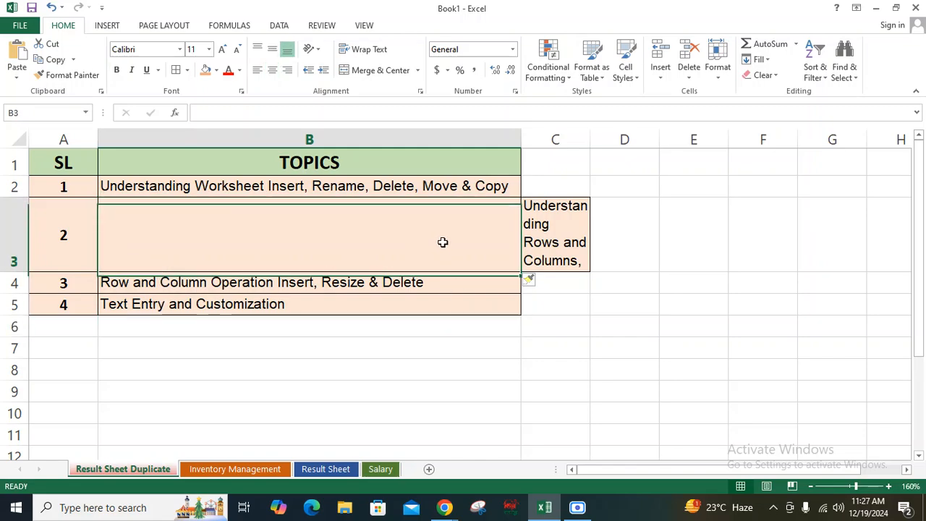
{"action": "left_click", "coordinate": [564, 235]}
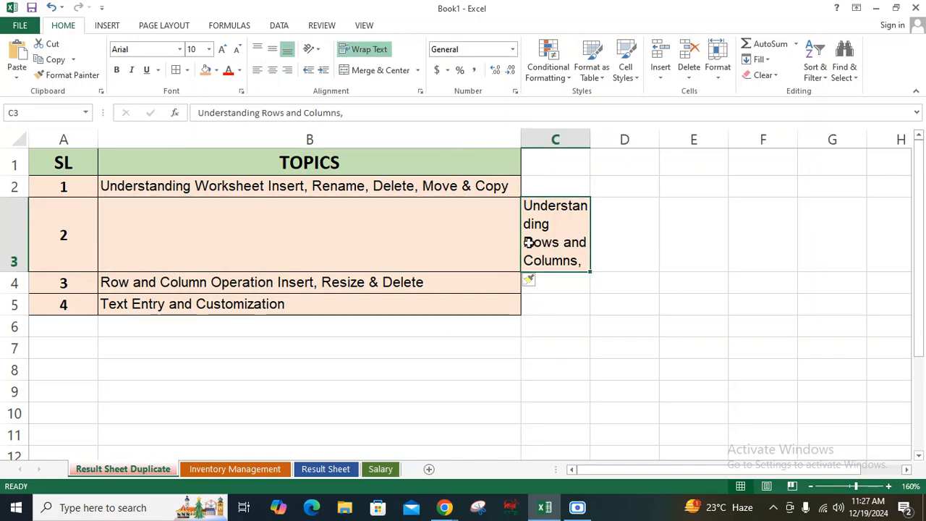
{"action": "key", "text": "ctrl+z"}
Insert a blank cell at B3 with the Shift cells down option
{"action": "right_click", "coordinate": [266, 208]}
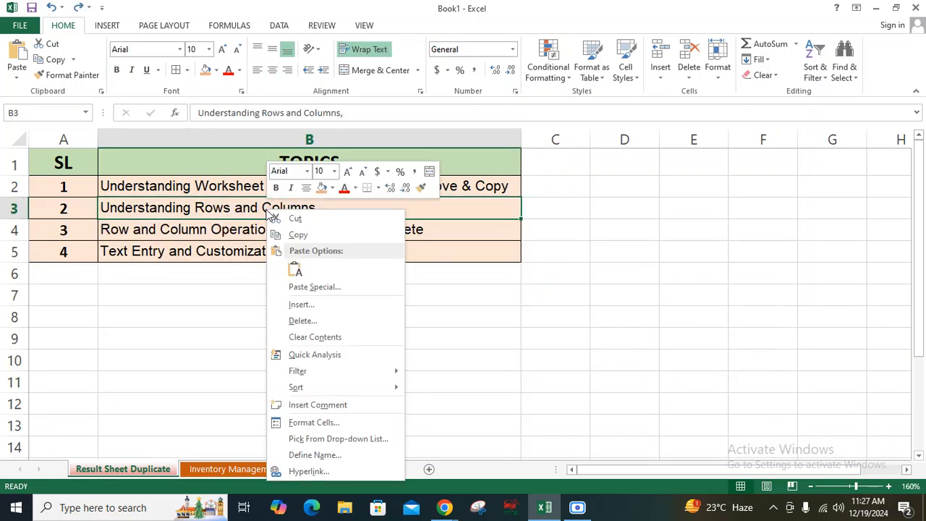
{"action": "left_click", "coordinate": [309, 307]}
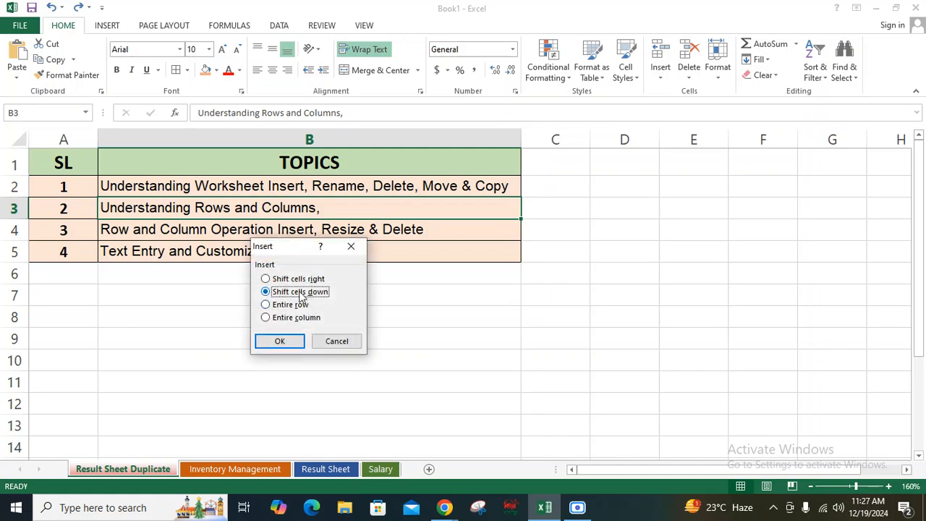
{"action": "left_click", "coordinate": [279, 341]}
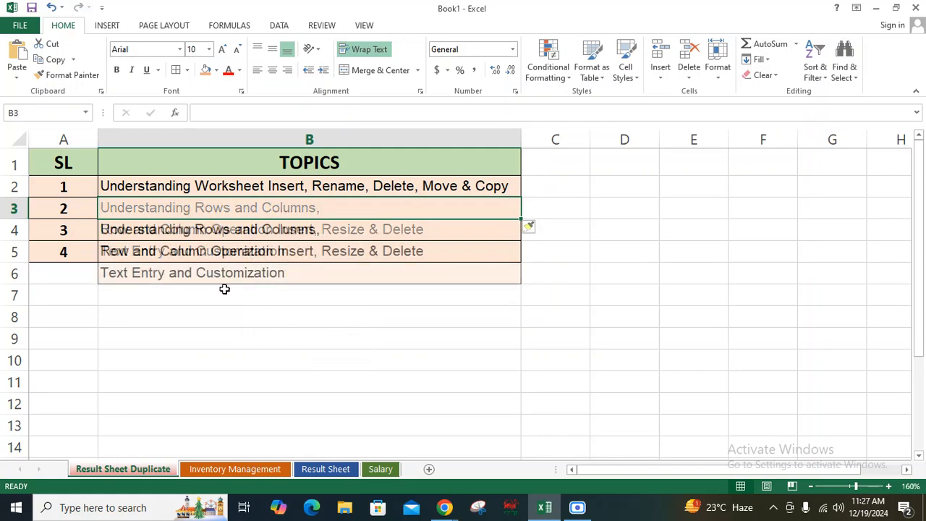
{"action": "left_click", "coordinate": [155, 232]}
{"action": "left_click", "coordinate": [174, 360]}
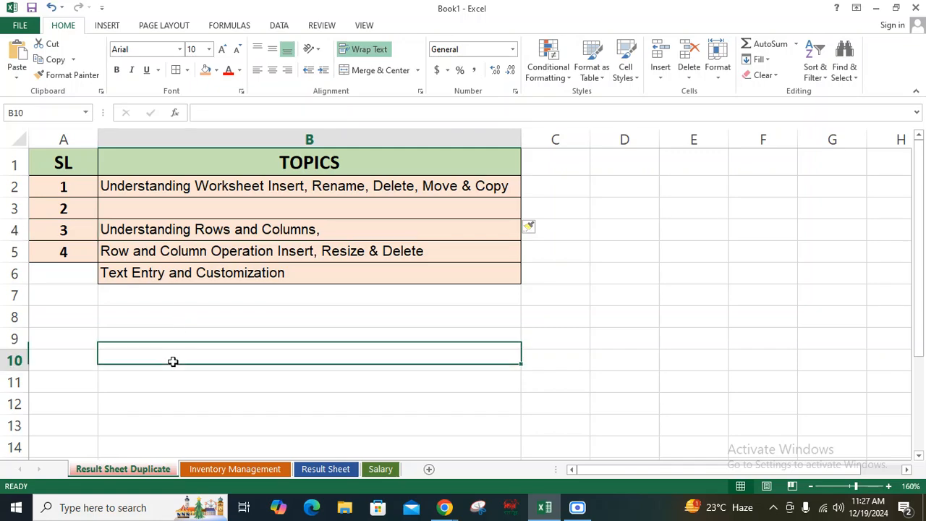
Compare the SL numbers with the shifted topics in rows 3 to 6, and undo the cell insertion
{"action": "left_click", "coordinate": [105, 210]}
{"action": "left_click", "coordinate": [128, 231]}
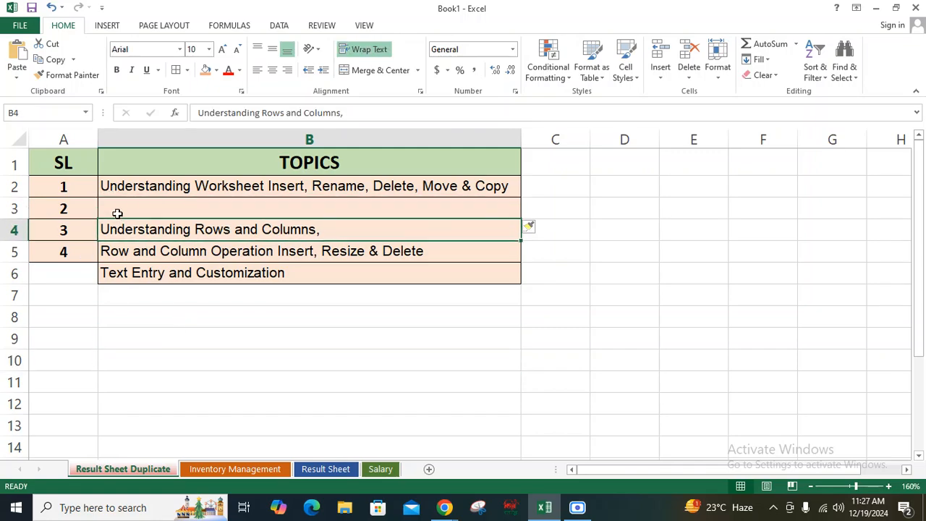
{"action": "left_click", "coordinate": [88, 235]}
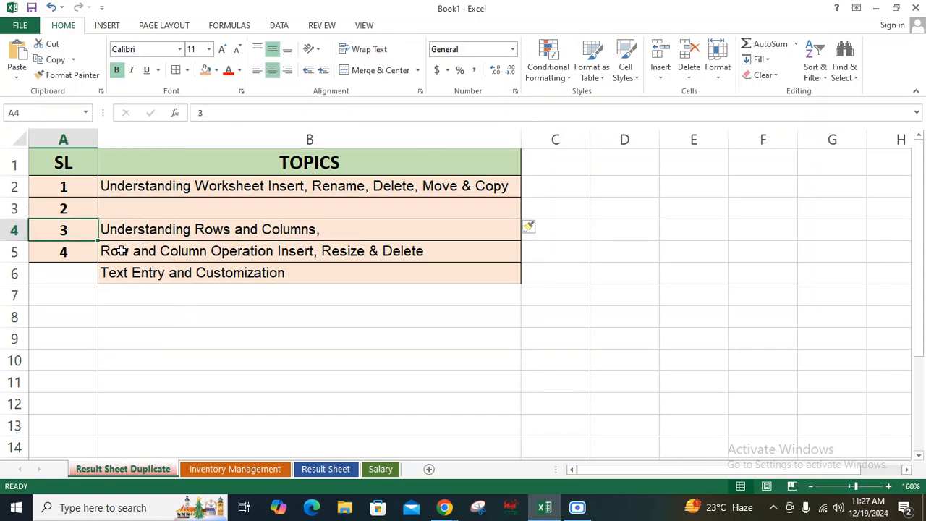
{"action": "left_click", "coordinate": [160, 247]}
{"action": "left_click", "coordinate": [67, 249]}
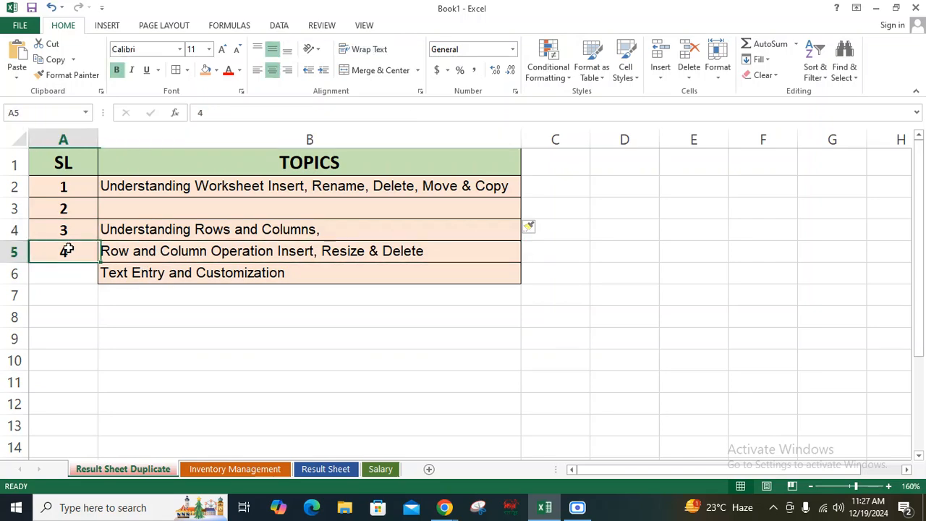
{"action": "left_click", "coordinate": [149, 278]}
{"action": "left_click", "coordinate": [202, 338]}
{"action": "left_click", "coordinate": [209, 212]}
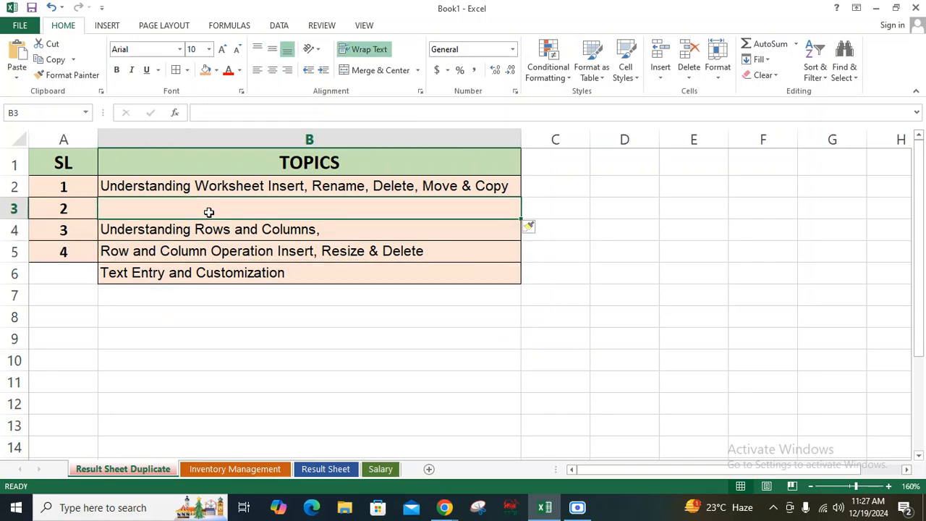
{"action": "key", "text": "ctrl+z"}
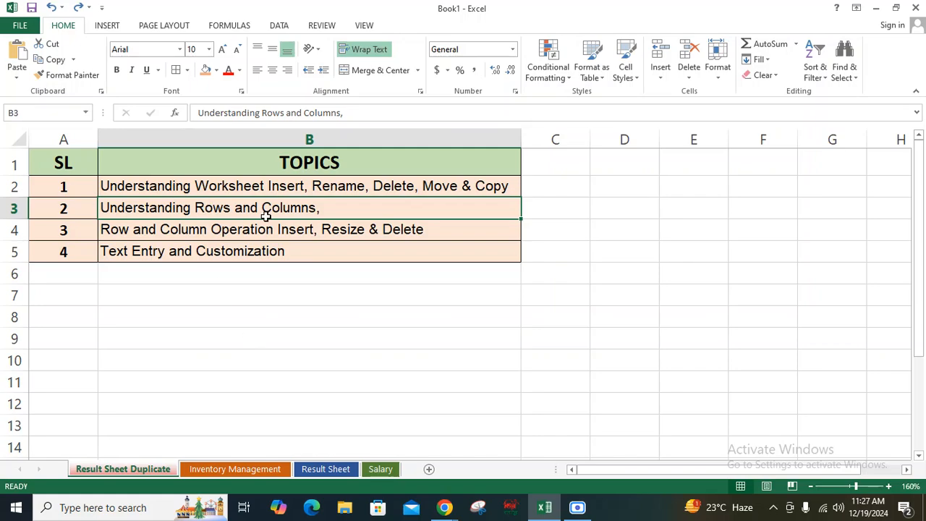
Repeat the blank cell insertion at B3 with the existing cells shifted down, and undo it
{"action": "right_click", "coordinate": [229, 209]}
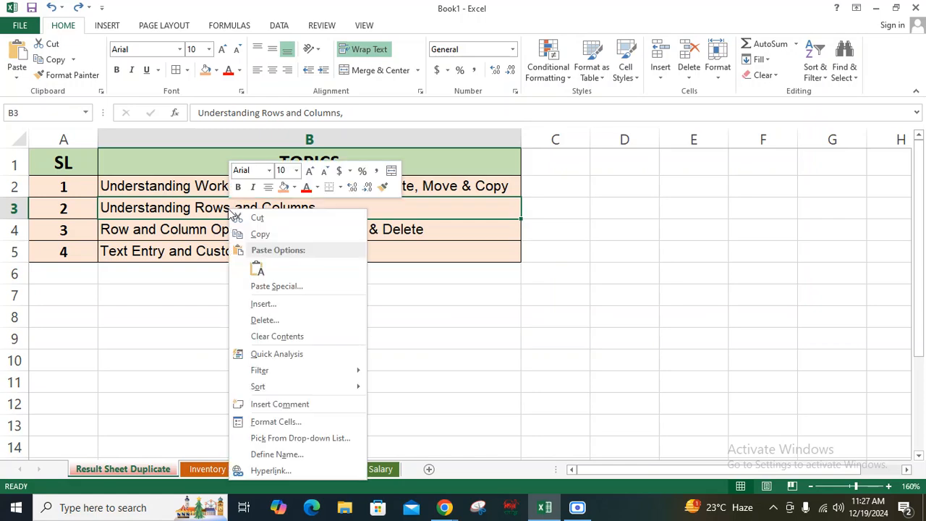
{"action": "left_click", "coordinate": [262, 304]}
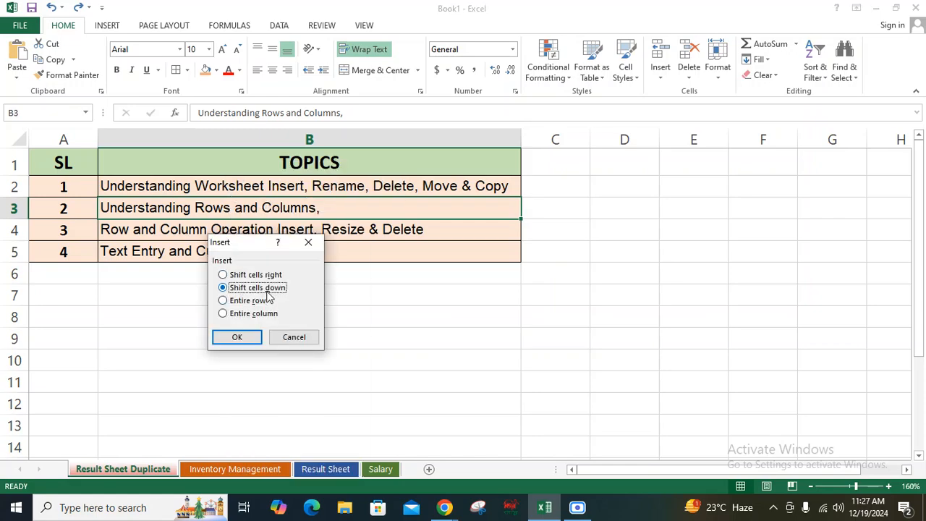
{"action": "left_click", "coordinate": [239, 337]}
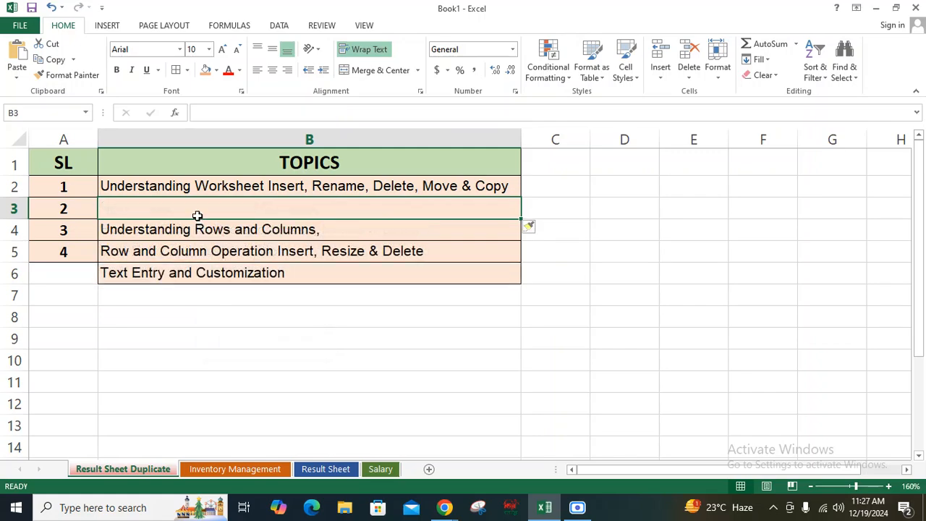
{"action": "left_click", "coordinate": [243, 316]}
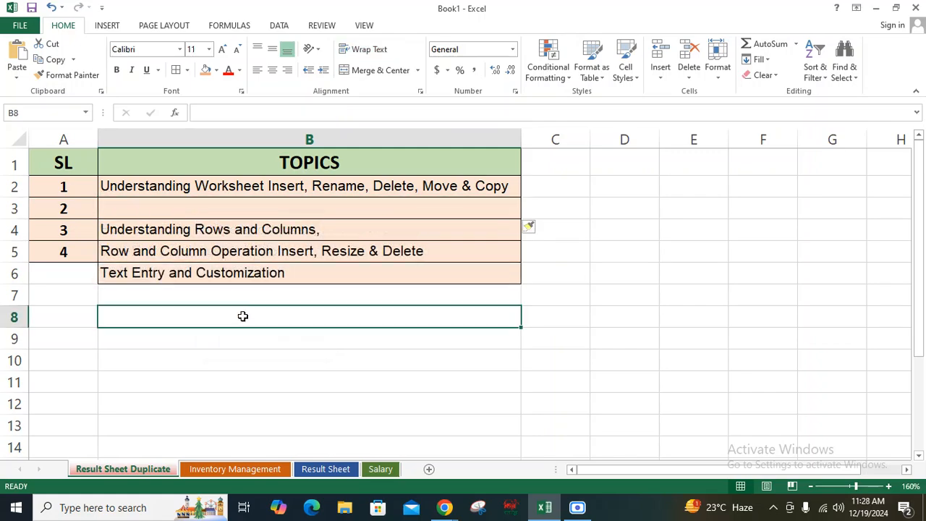
{"action": "key", "text": "ctrl+z"}
{"action": "left_click", "coordinate": [255, 323]}
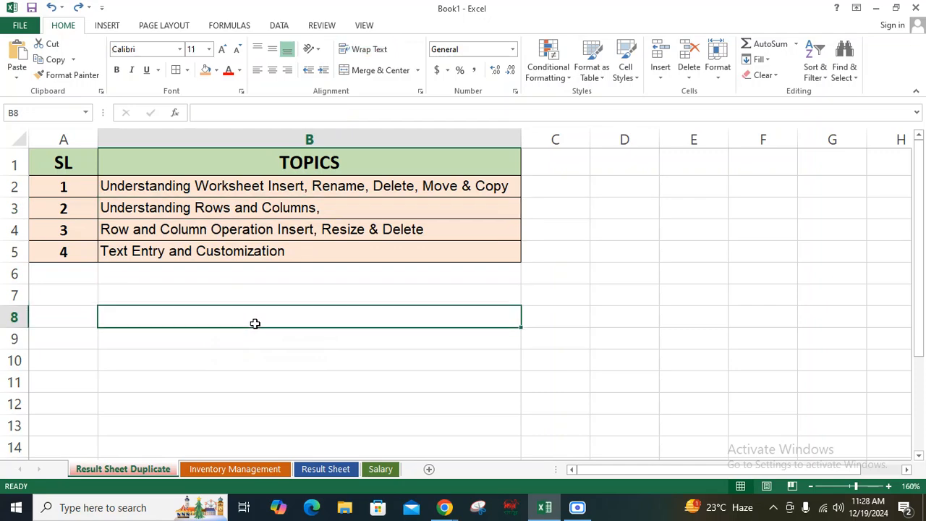
Insert an entire blank row above the "Understanding Rows and Columns" entry using the Entire row option
{"action": "left_click", "coordinate": [218, 210]}
{"action": "right_click", "coordinate": [218, 210]}
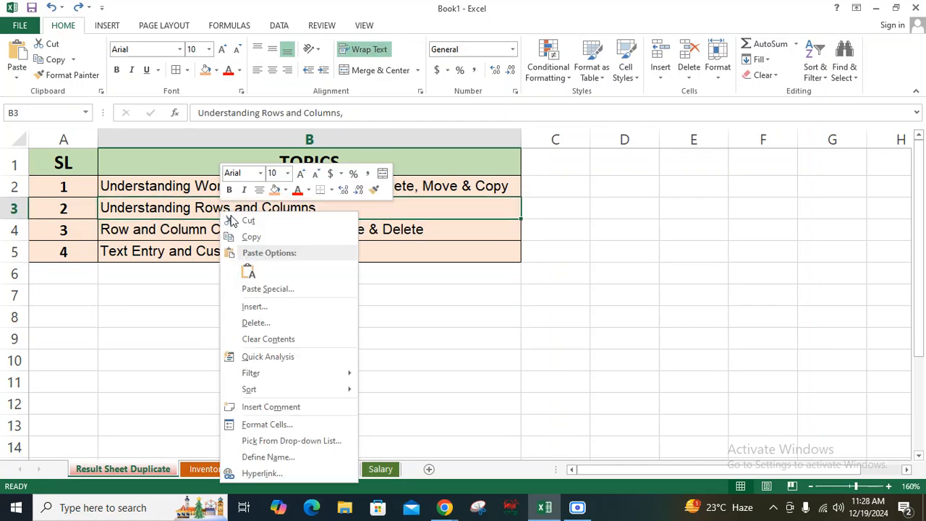
{"action": "left_click", "coordinate": [266, 307]}
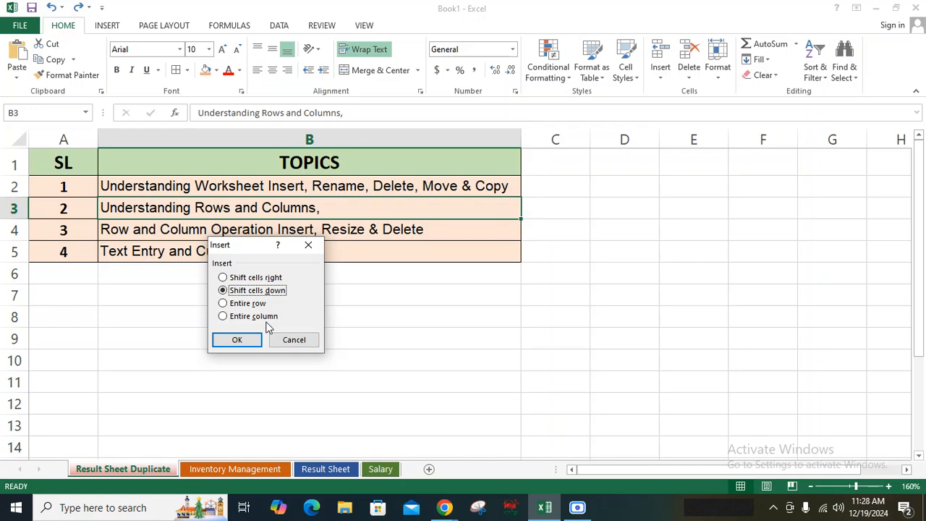
{"action": "left_click", "coordinate": [244, 305]}
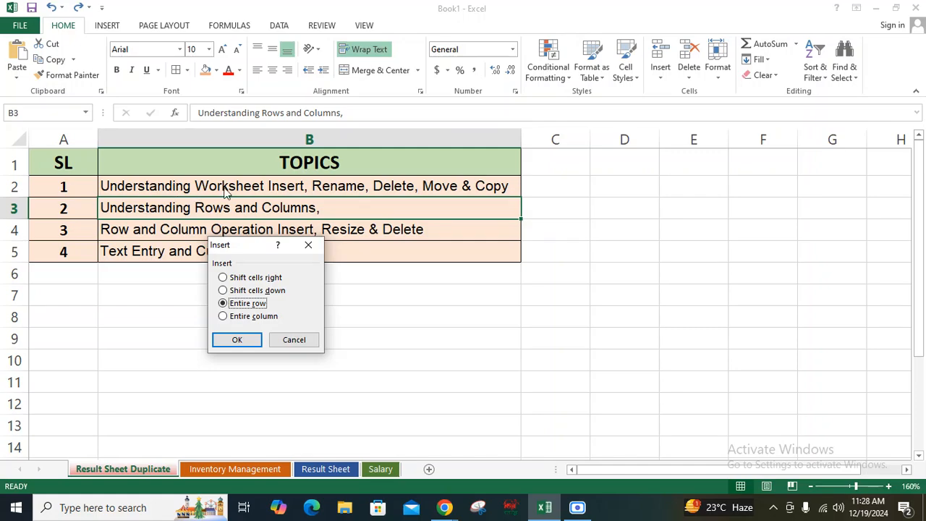
{"action": "left_click", "coordinate": [239, 338]}
Select the cells of the new blank row 3 to examine it, undo the row insertion, and select the SL header cell
{"action": "left_click", "coordinate": [84, 211]}
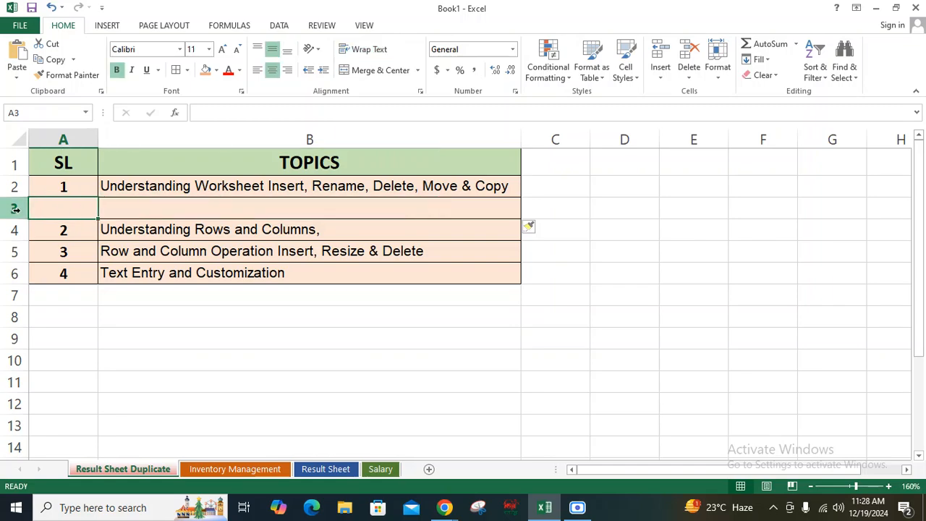
{"action": "left_click_drag", "start_coordinate": [18, 210], "coordinate": [103, 212]}
{"action": "left_click", "coordinate": [241, 213]}
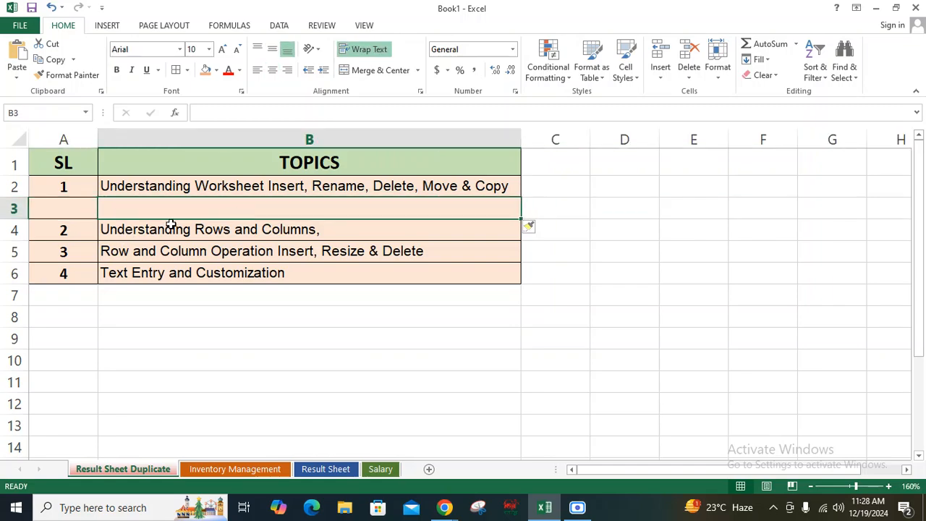
{"action": "key", "text": "ctrl+z"}
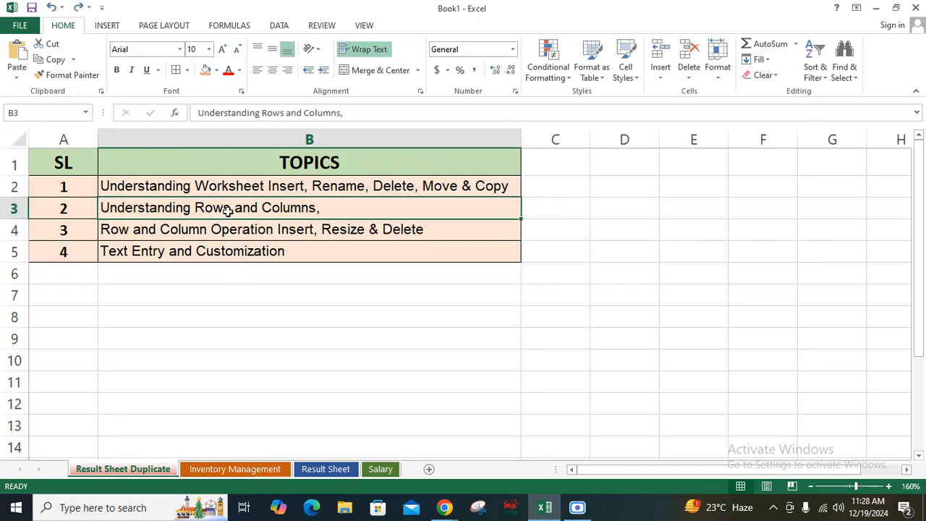
{"action": "left_click", "coordinate": [69, 165]}
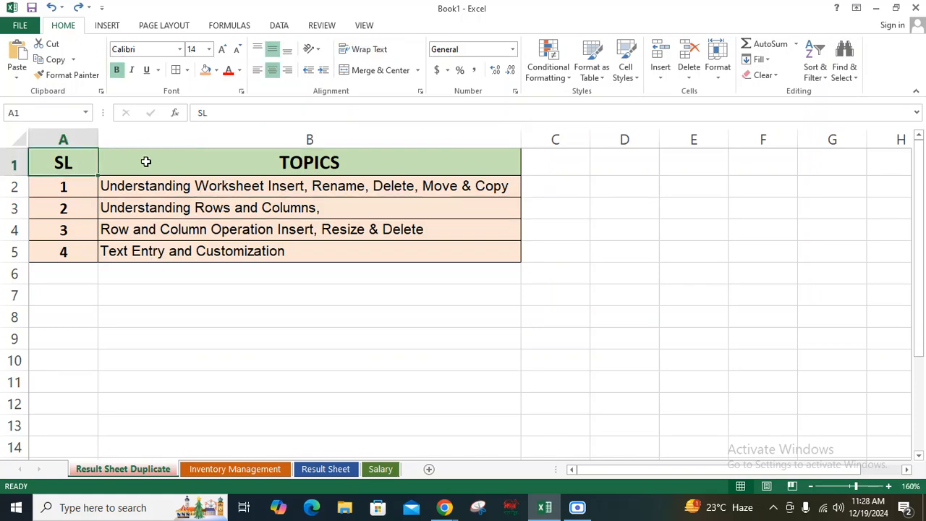
Insert an entire blank column before the TOPICS column using the Entire column option
{"action": "left_click", "coordinate": [145, 162]}
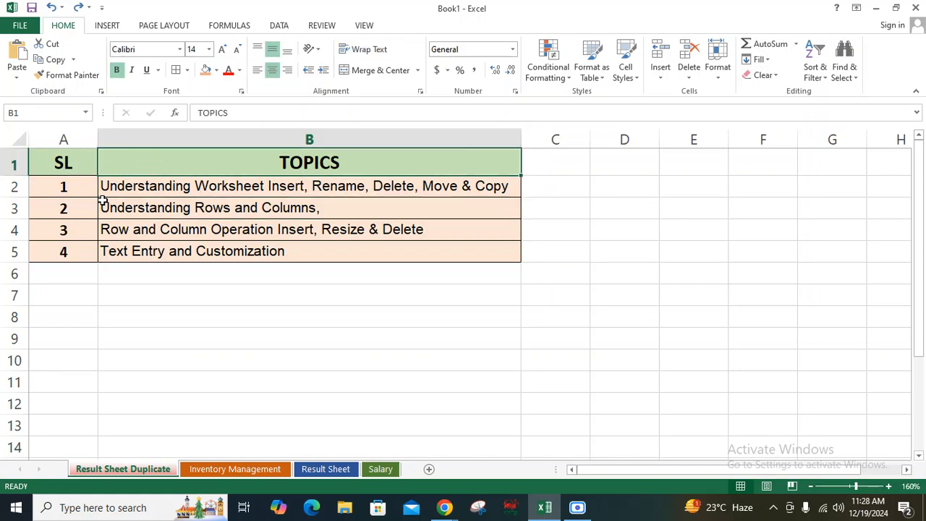
{"action": "right_click", "coordinate": [193, 164]}
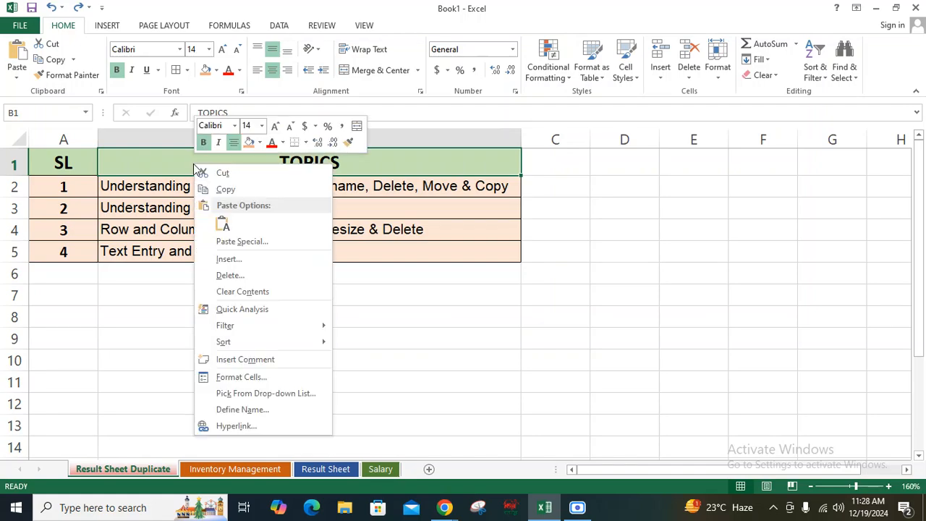
{"action": "left_click", "coordinate": [224, 259]}
{"action": "left_click", "coordinate": [229, 271]}
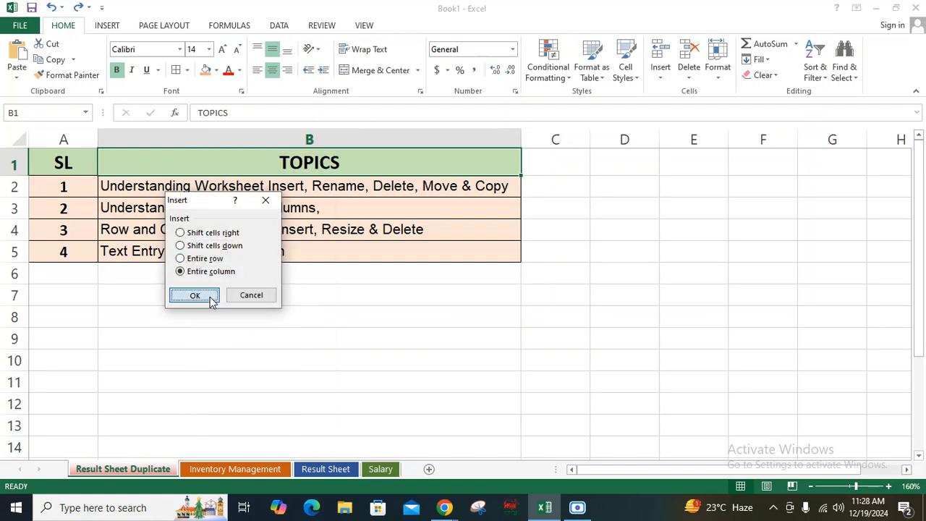
{"action": "left_click", "coordinate": [210, 295]}
Select the header and data cells of the new blank column B to examine it, and undo the column insertion
{"action": "left_click_drag", "start_coordinate": [140, 170], "coordinate": [143, 265]}
{"action": "left_click", "coordinate": [186, 316]}
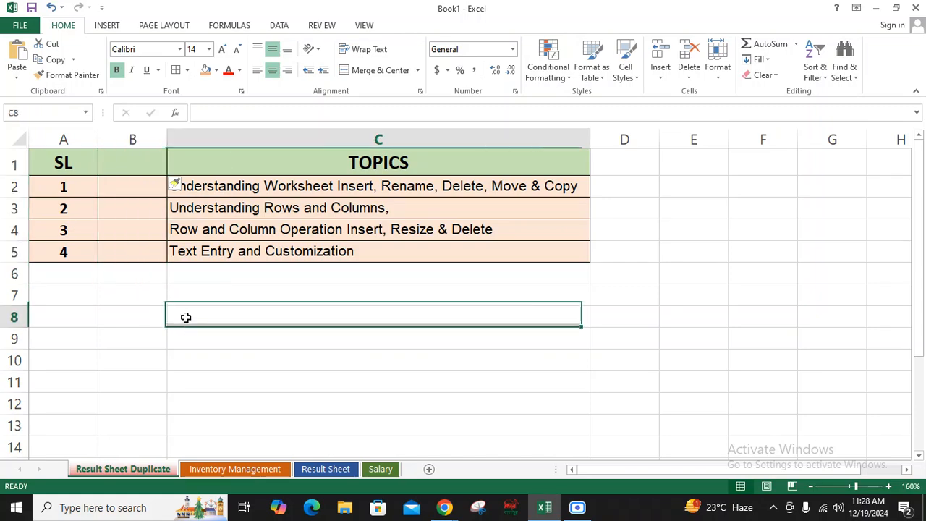
{"action": "key", "text": "ctrl+z"}
{"action": "left_click", "coordinate": [275, 317]}
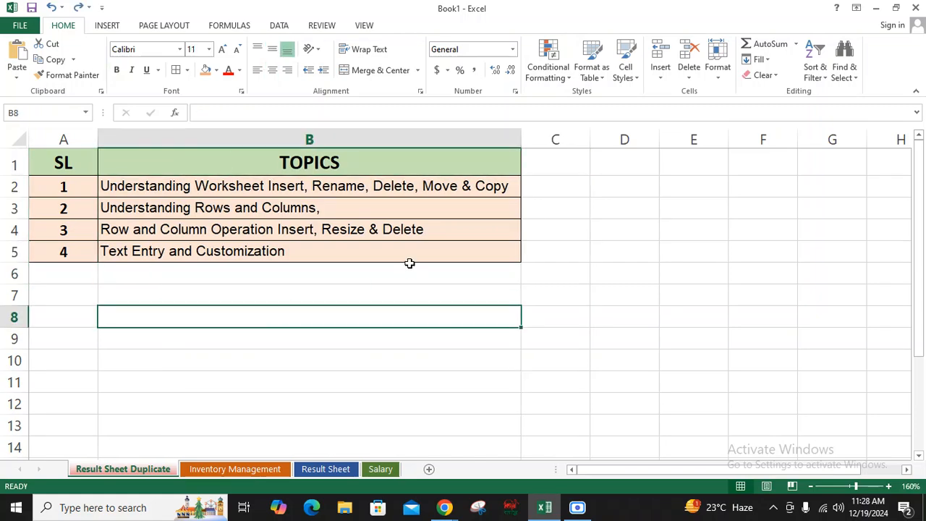
Select the cells across row 1 and the adjacent SL and TOPICS headers to examine where a new column fits
{"action": "left_click_drag", "start_coordinate": [84, 165], "coordinate": [837, 176]}
{"action": "left_click", "coordinate": [665, 279]}
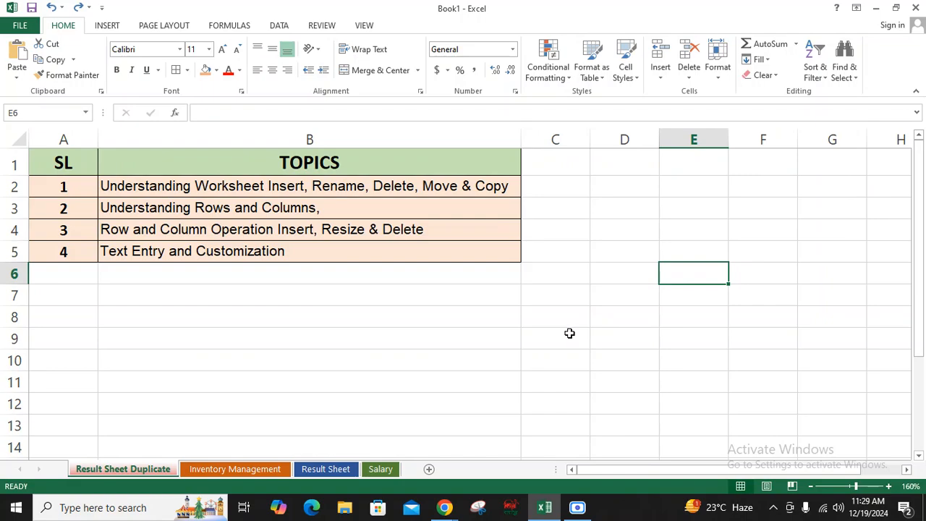
{"action": "left_click", "coordinate": [620, 341]}
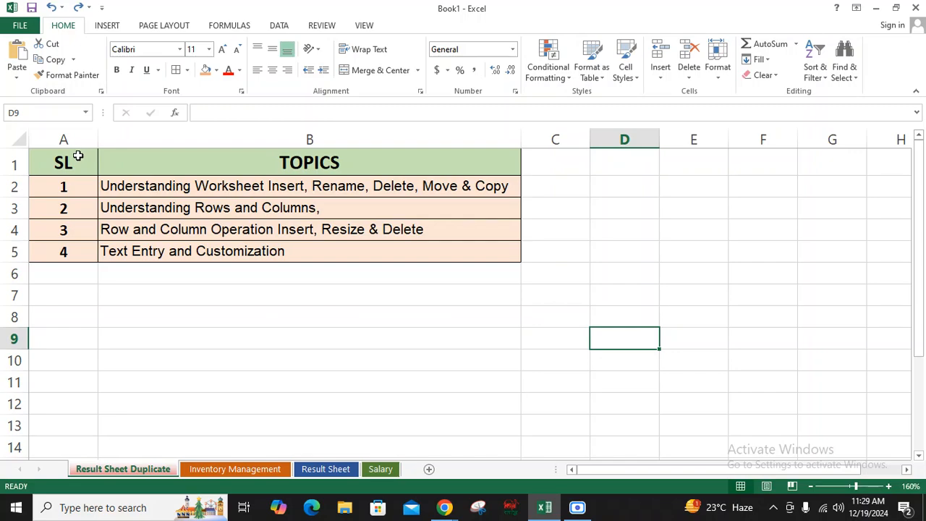
{"action": "left_click_drag", "start_coordinate": [77, 155], "coordinate": [889, 153]}
{"action": "left_click", "coordinate": [665, 264]}
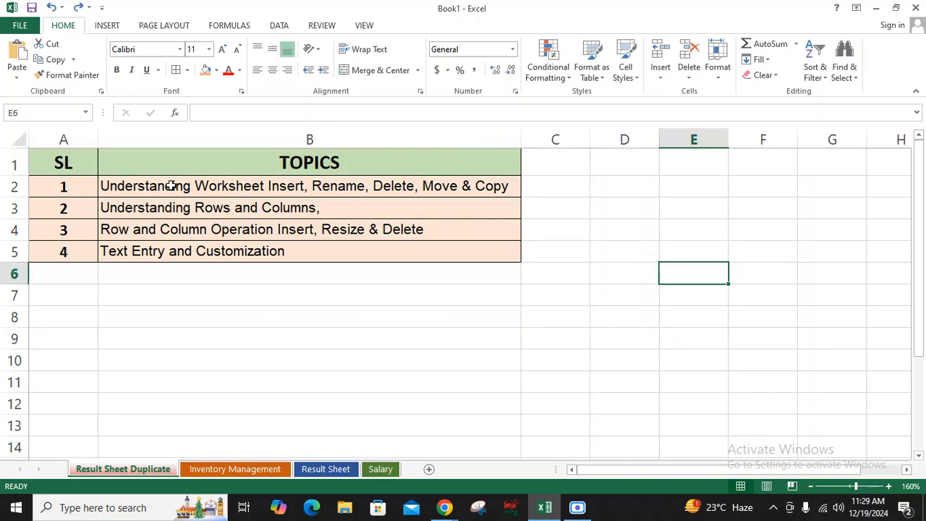
{"action": "left_click", "coordinate": [81, 162]}
{"action": "left_click", "coordinate": [146, 162]}
{"action": "left_click_drag", "start_coordinate": [79, 166], "coordinate": [127, 163]}
Insert an entire blank column between the SL and TOPICS columns using the Entire column option
{"action": "left_click", "coordinate": [107, 163]}
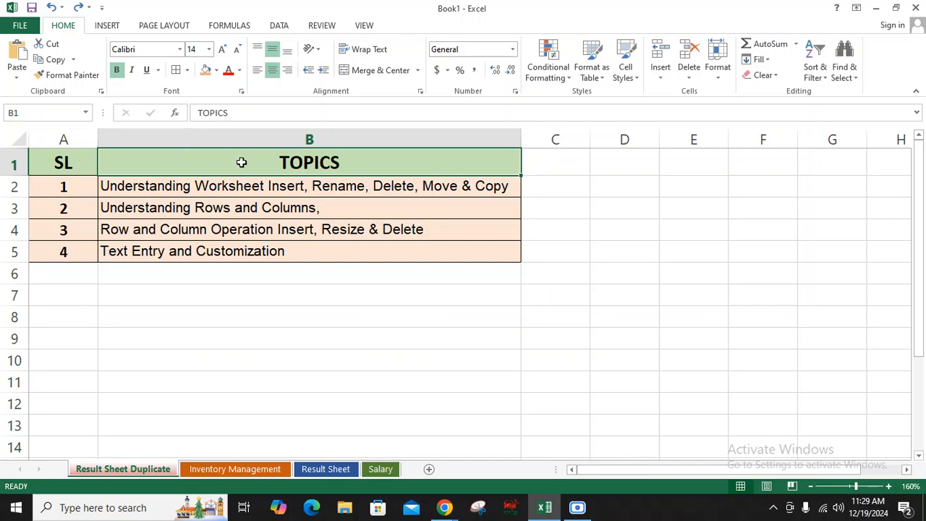
{"action": "right_click", "coordinate": [130, 165]}
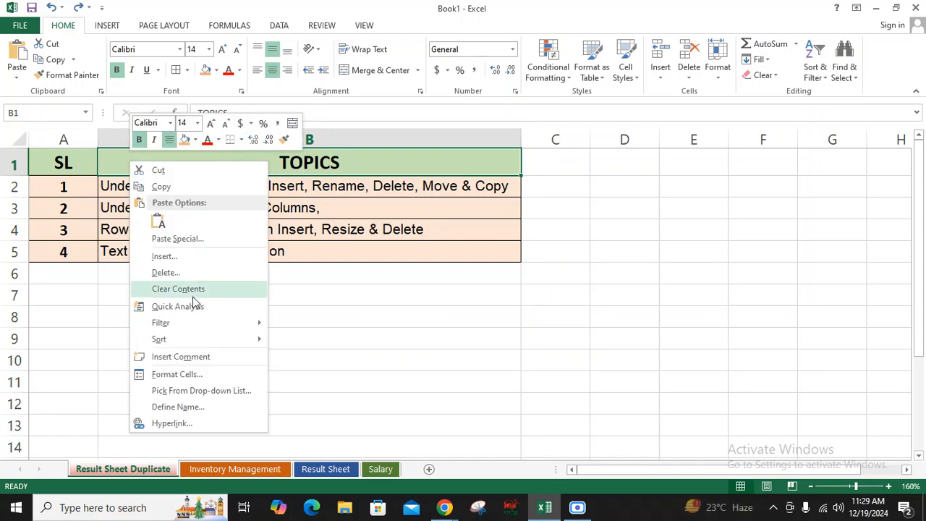
{"action": "left_click", "coordinate": [159, 259]}
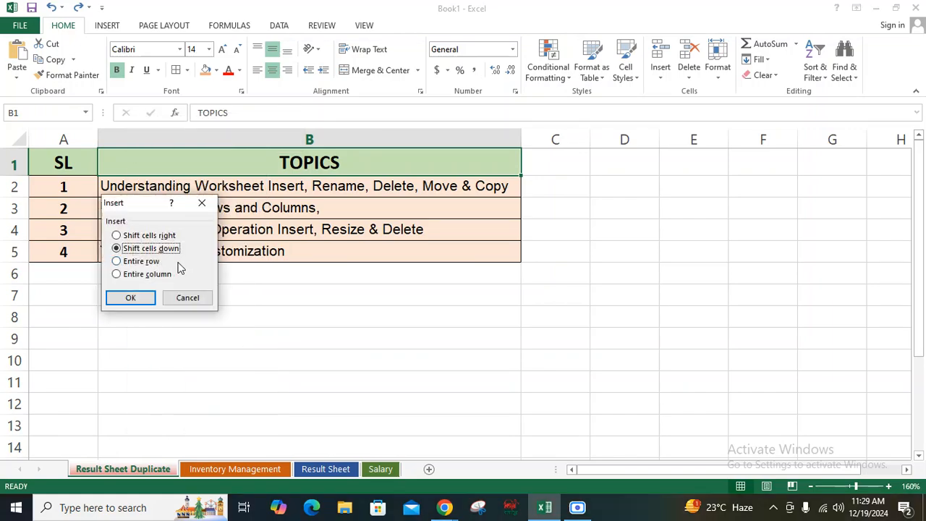
{"action": "left_click_drag", "start_coordinate": [145, 205], "coordinate": [331, 180]}
{"action": "left_click", "coordinate": [335, 253]}
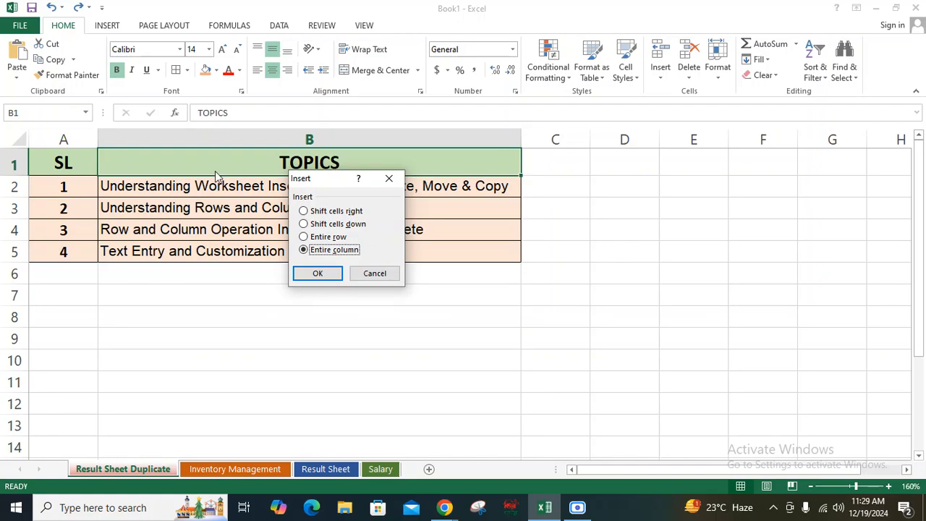
{"action": "left_click", "coordinate": [310, 273]}
{"action": "left_click", "coordinate": [169, 272]}
Enter the header Date in B1 and the date 19/12/24 in B2 of the new column
{"action": "left_click", "coordinate": [143, 168]}
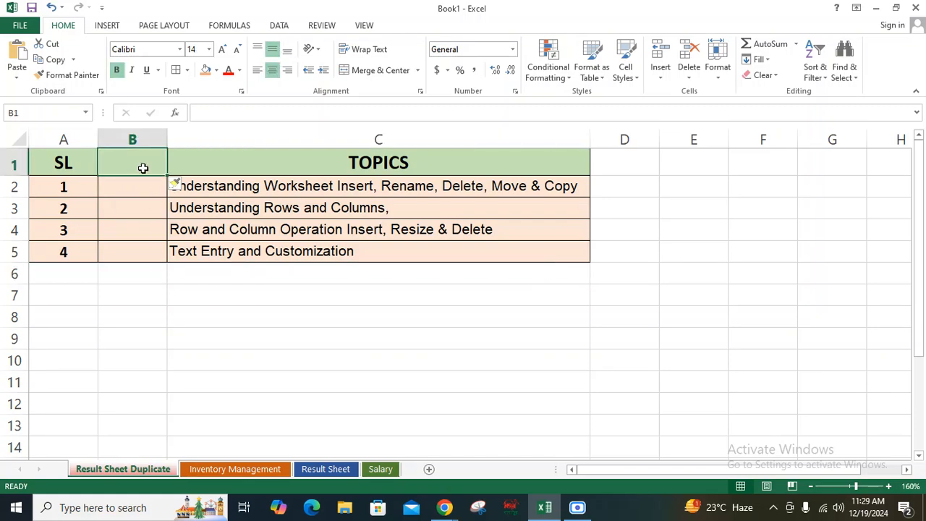
{"action": "type", "text": "da"}
{"action": "key", "text": "BackSpace"}
{"action": "key", "text": "BackSpace"}
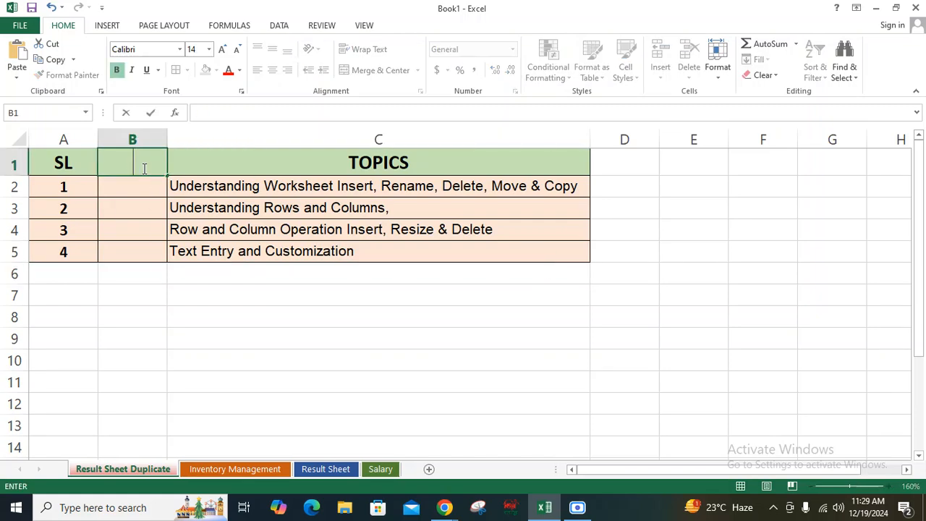
{"action": "type", "text": "Date"}
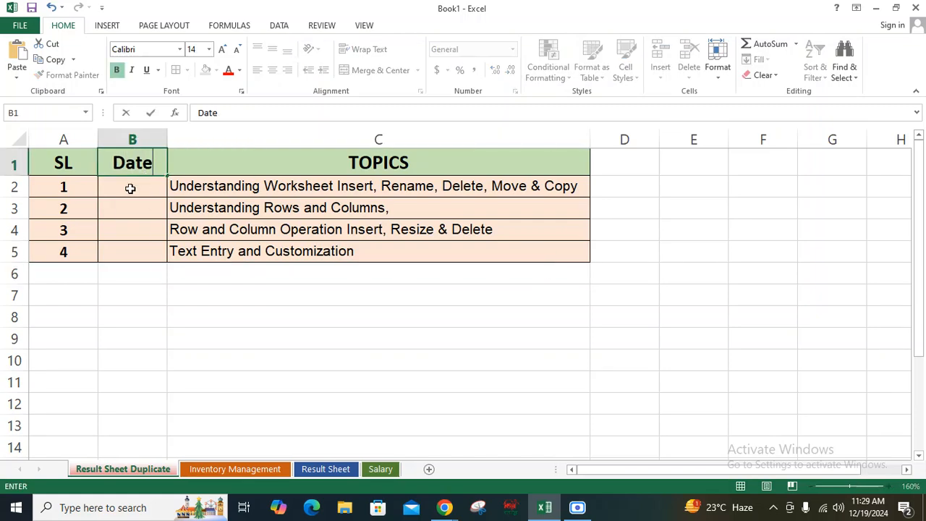
{"action": "left_click", "coordinate": [131, 188]}
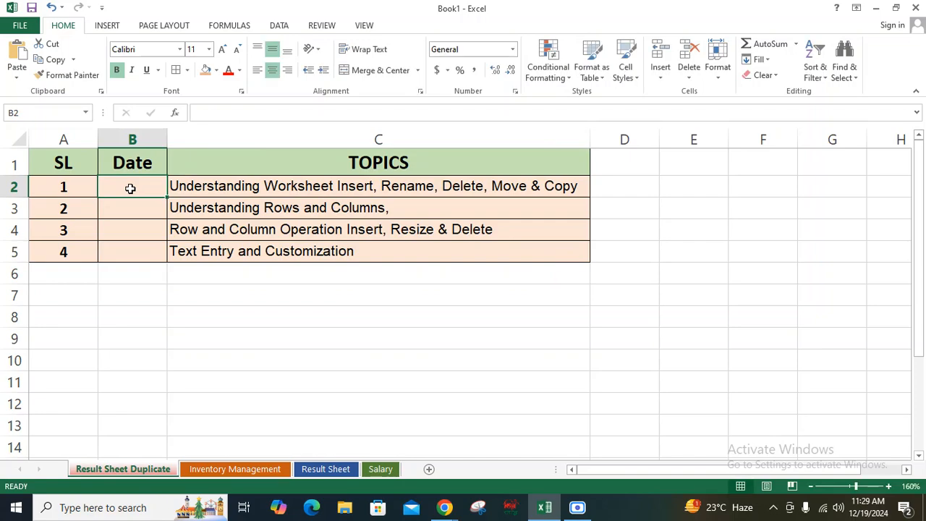
{"action": "type", "text": "19/"}
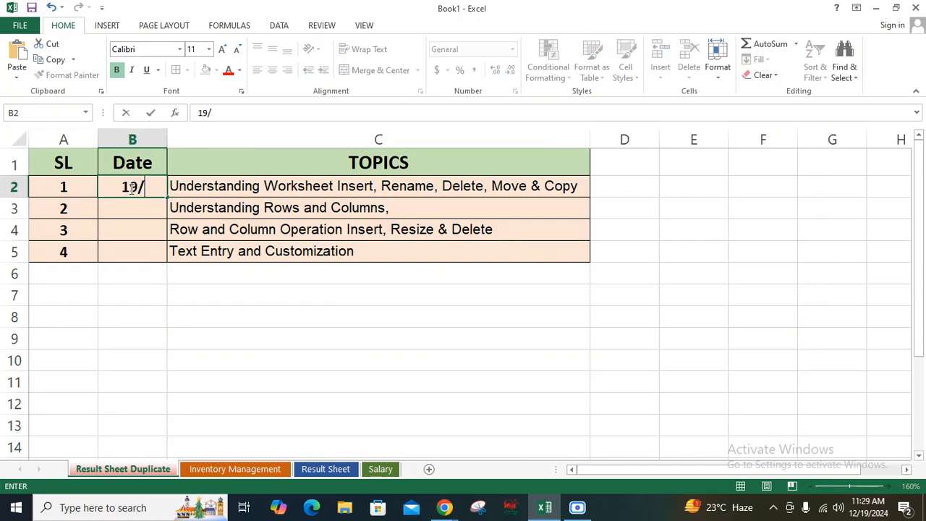
{"action": "type", "text": "12/24"}
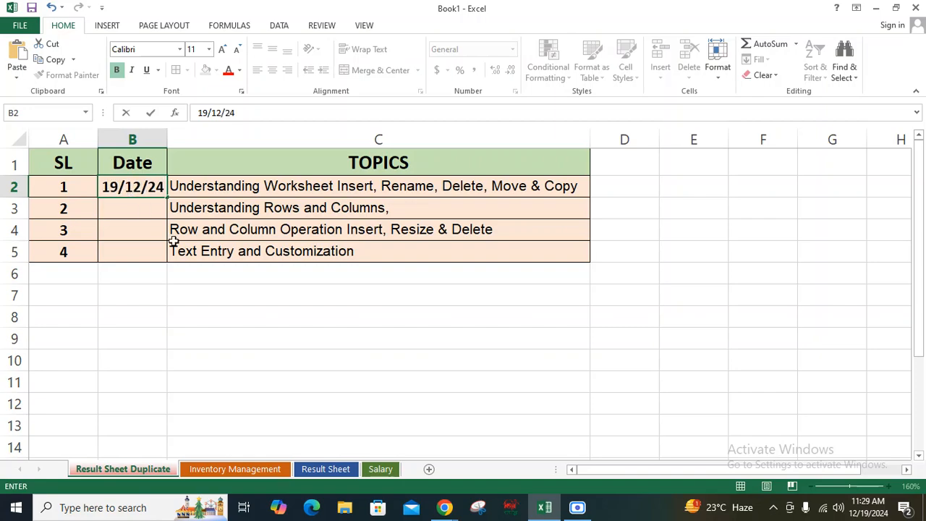
{"action": "left_click", "coordinate": [210, 336]}
{"action": "left_click", "coordinate": [323, 292]}
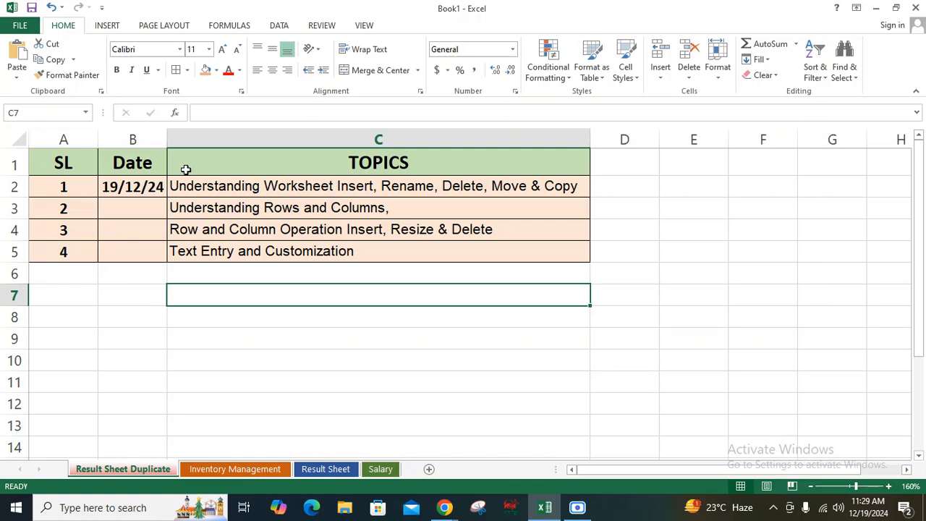
Delete the whole Date column from its column header, and undo the deletion
{"action": "left_click", "coordinate": [157, 225]}
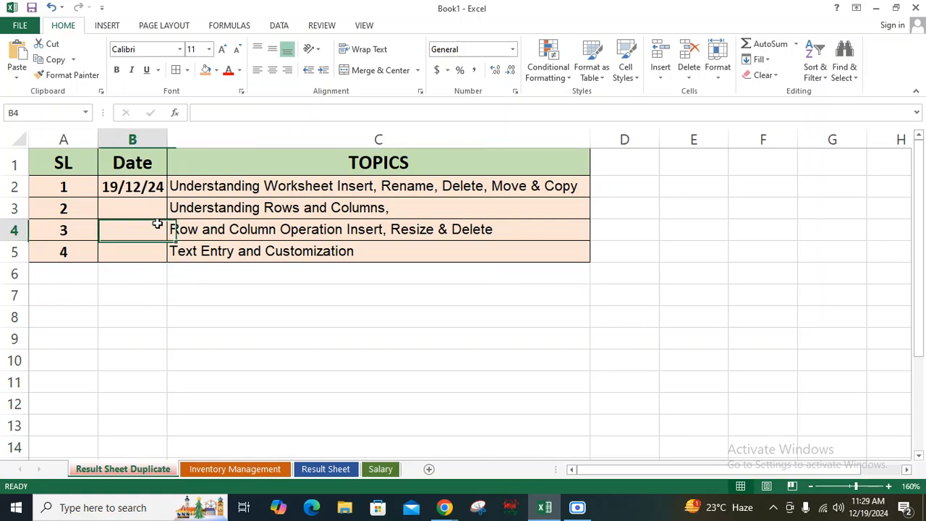
{"action": "right_click", "coordinate": [126, 143]}
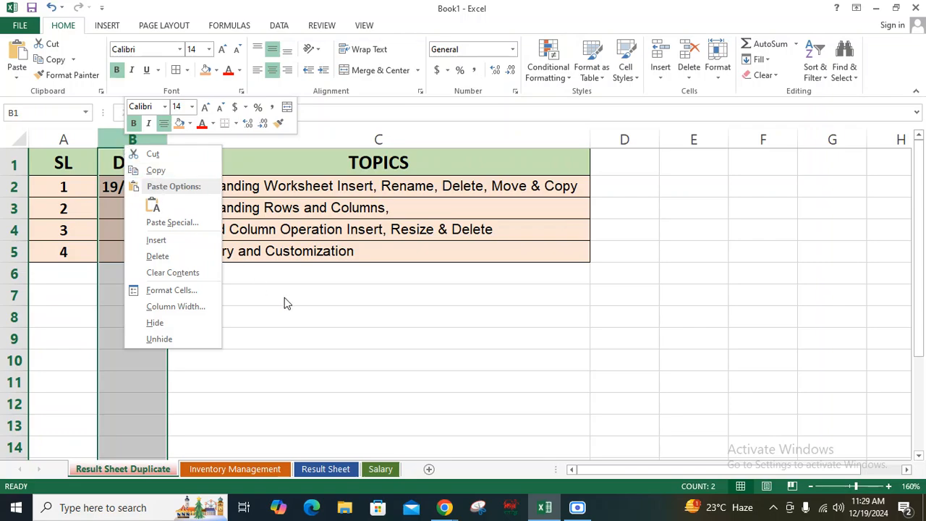
{"action": "key", "text": "Escape"}
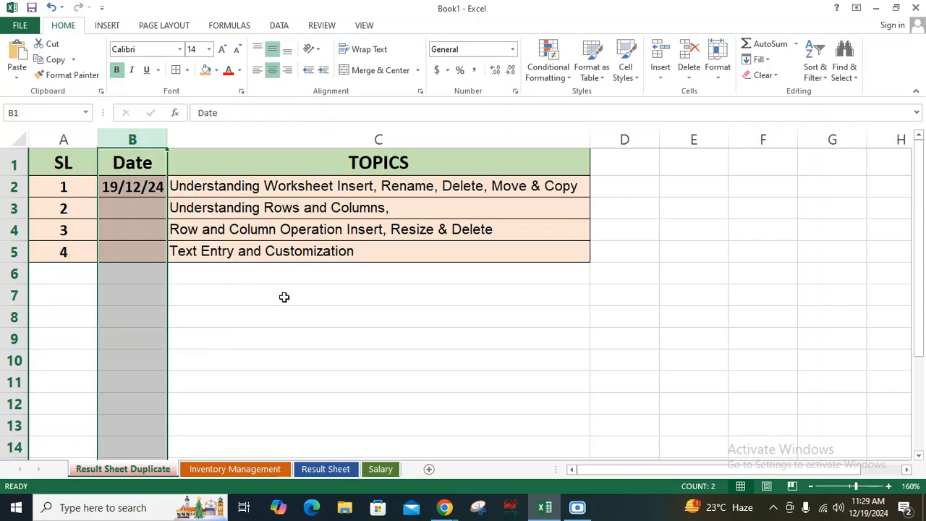
{"action": "right_click", "coordinate": [136, 139]}
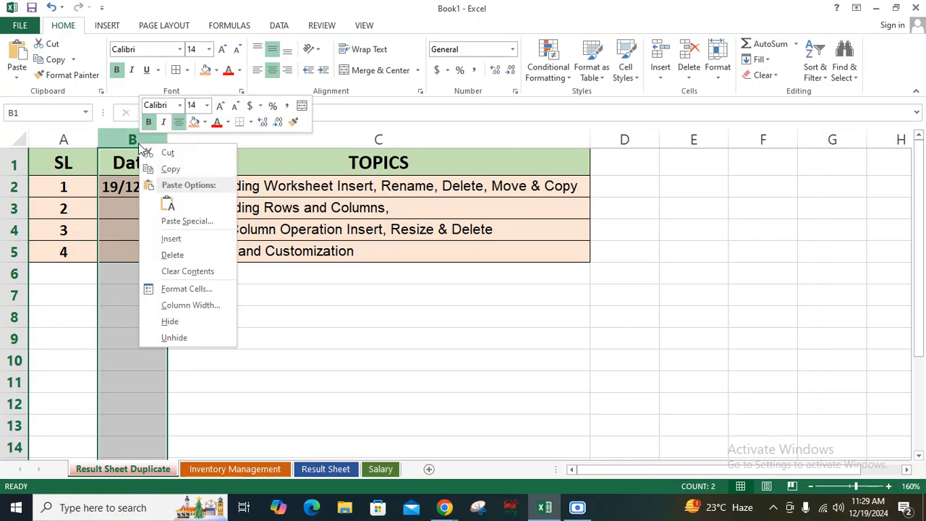
{"action": "left_click", "coordinate": [182, 257]}
{"action": "left_click", "coordinate": [235, 337]}
{"action": "key", "text": "ctrl+z"}
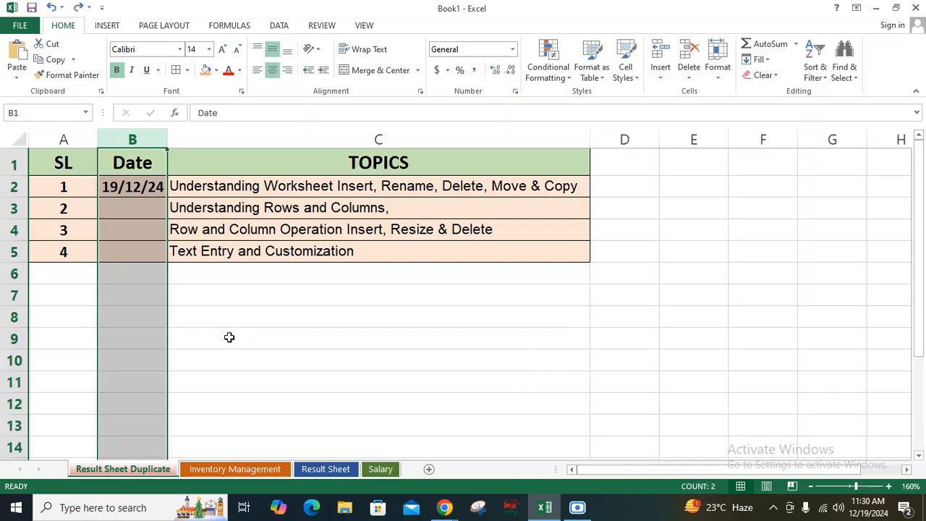
{"action": "left_click", "coordinate": [221, 322]}
Delete the Date column from its blank cell B3 using the Entire column delete option
{"action": "left_click", "coordinate": [137, 207]}
{"action": "right_click", "coordinate": [141, 210]}
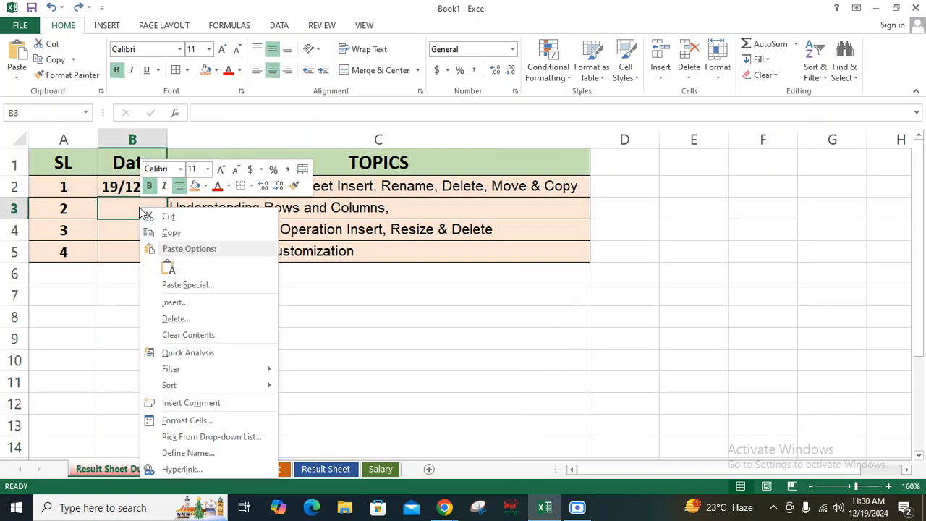
{"action": "left_click", "coordinate": [175, 318]}
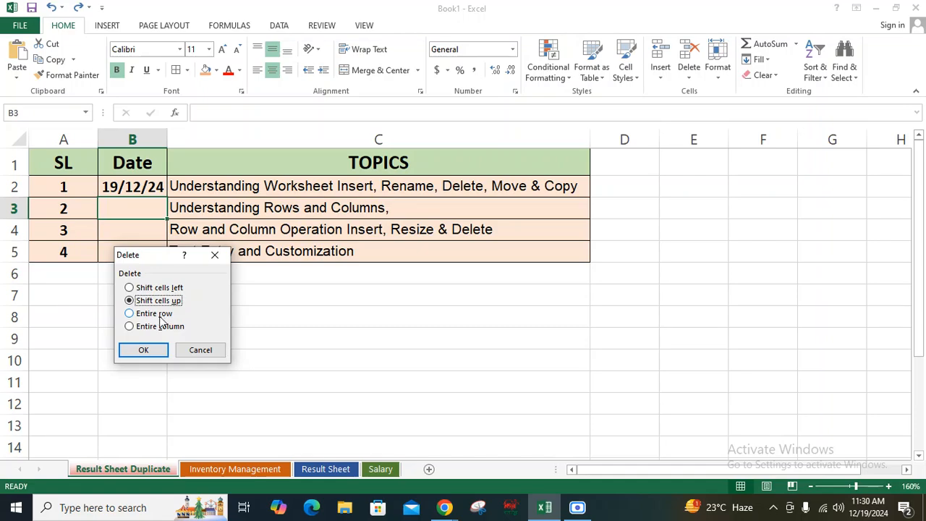
{"action": "left_click", "coordinate": [160, 326]}
{"action": "left_click", "coordinate": [155, 353]}
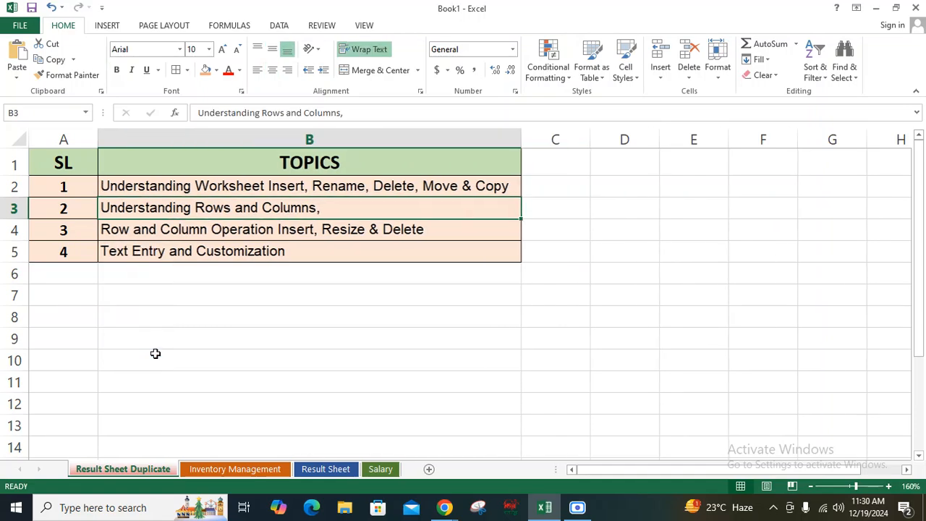
{"action": "left_click", "coordinate": [163, 345]}
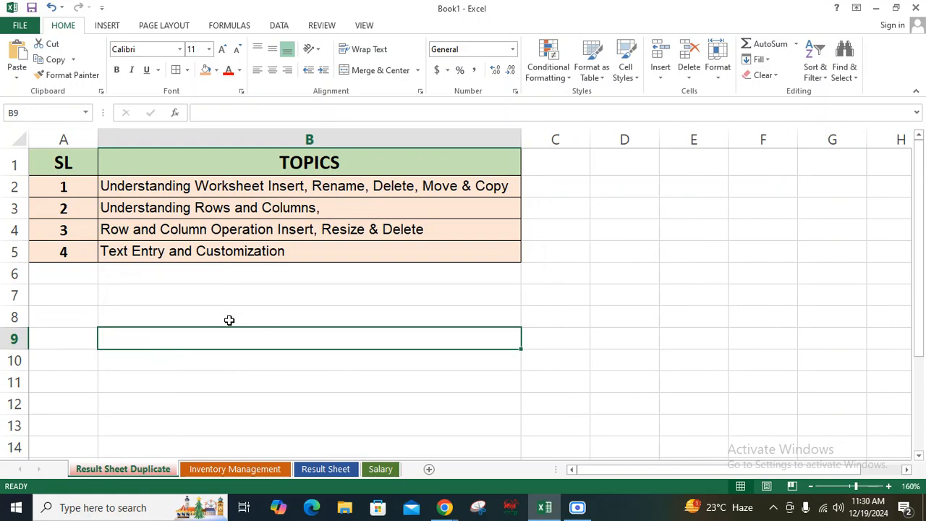
{"action": "left_click", "coordinate": [180, 302]}
{"action": "right_click", "coordinate": [178, 296]}
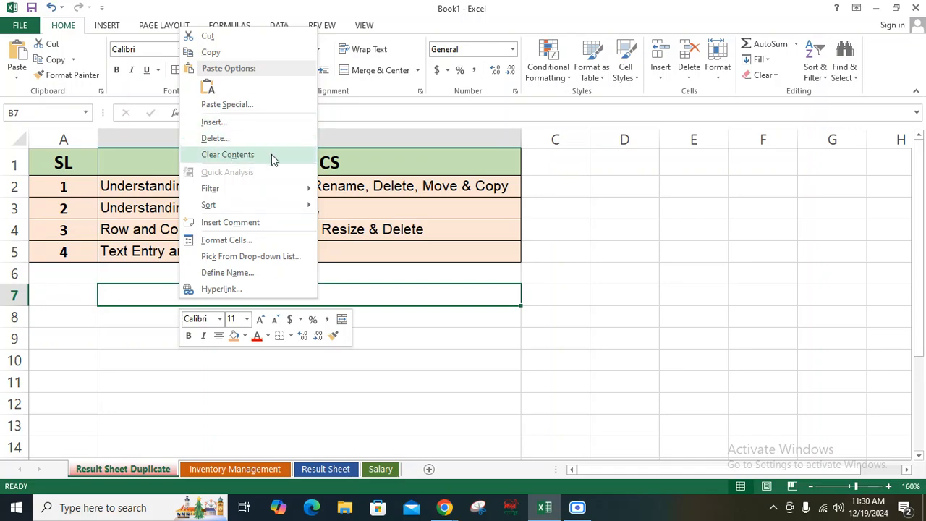
{"action": "left_click", "coordinate": [366, 262]}
Clear the contents of the "Understanding Worksheet Insert, Rename, Delete, Move & Copy" cell, and undo the clearing
{"action": "left_click", "coordinate": [312, 193]}
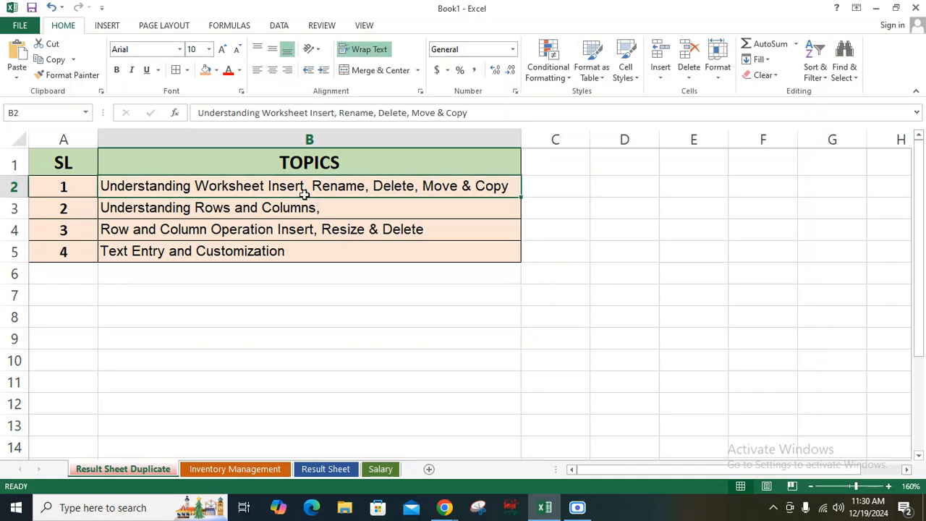
{"action": "right_click", "coordinate": [246, 187]}
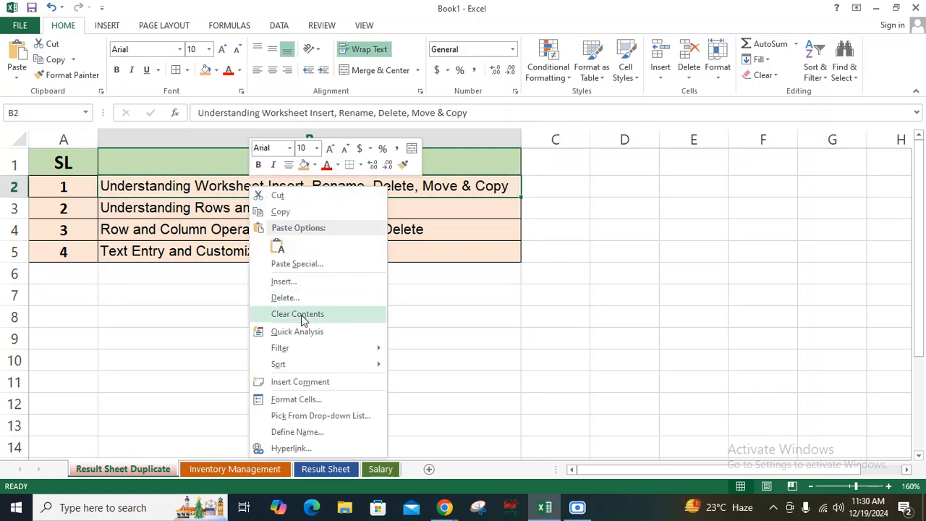
{"action": "left_click", "coordinate": [297, 313]}
{"action": "left_click", "coordinate": [190, 302]}
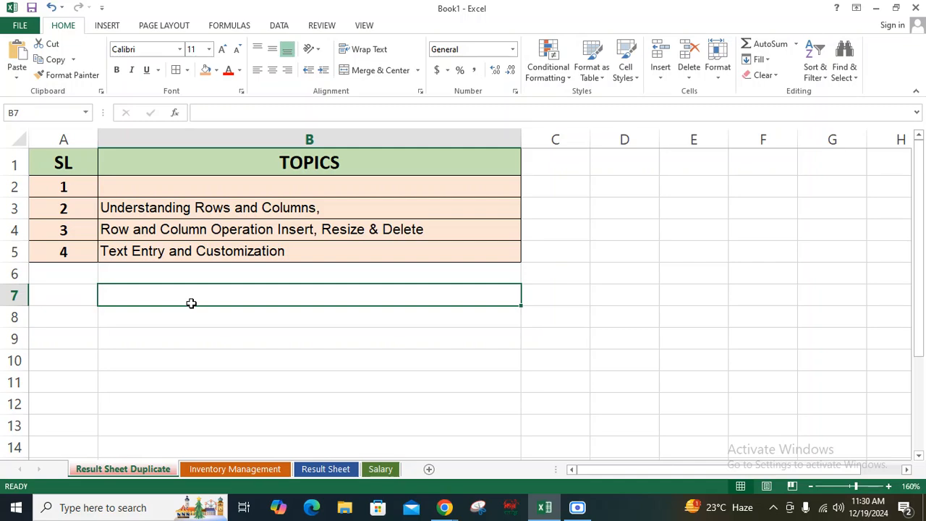
{"action": "key", "text": "ctrl+z"}
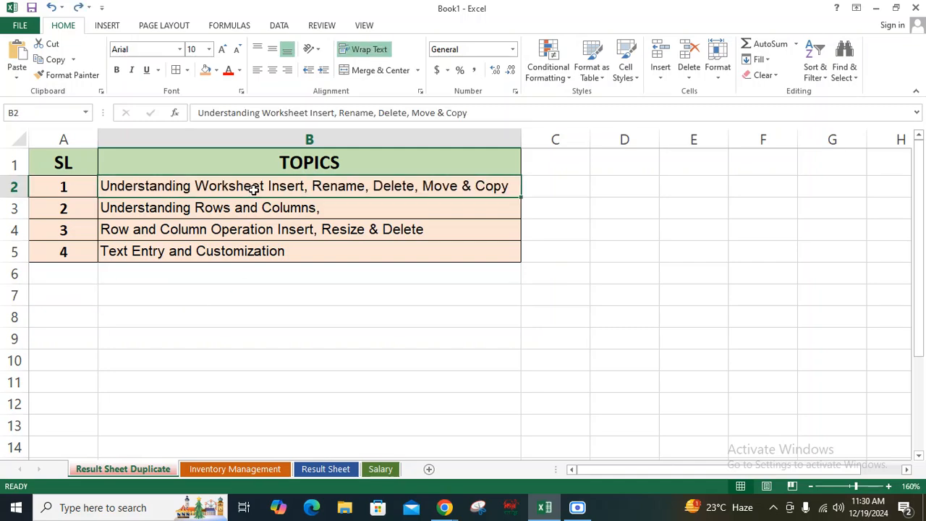
Open Quick Analysis for the cell B2, preview the Color Scale formatting on the table, and dismiss it
{"action": "right_click", "coordinate": [257, 189]}
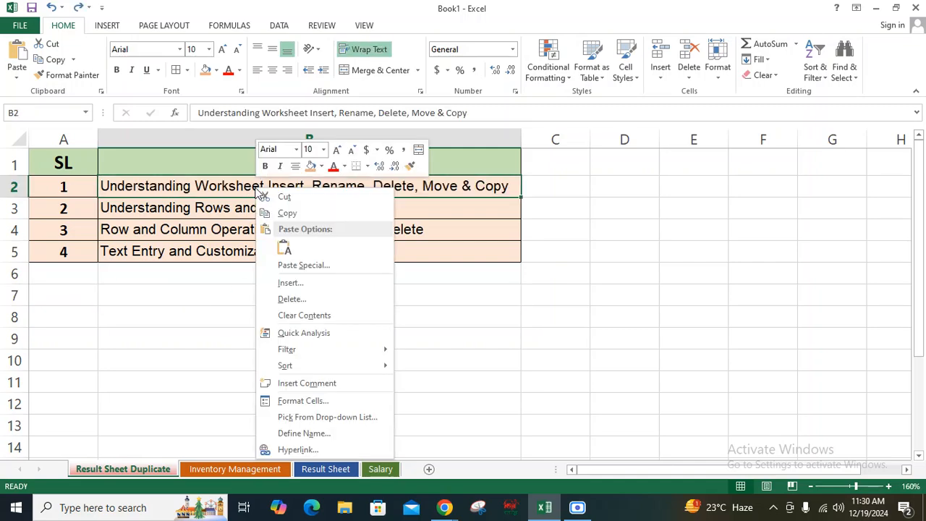
{"action": "left_click", "coordinate": [293, 333]}
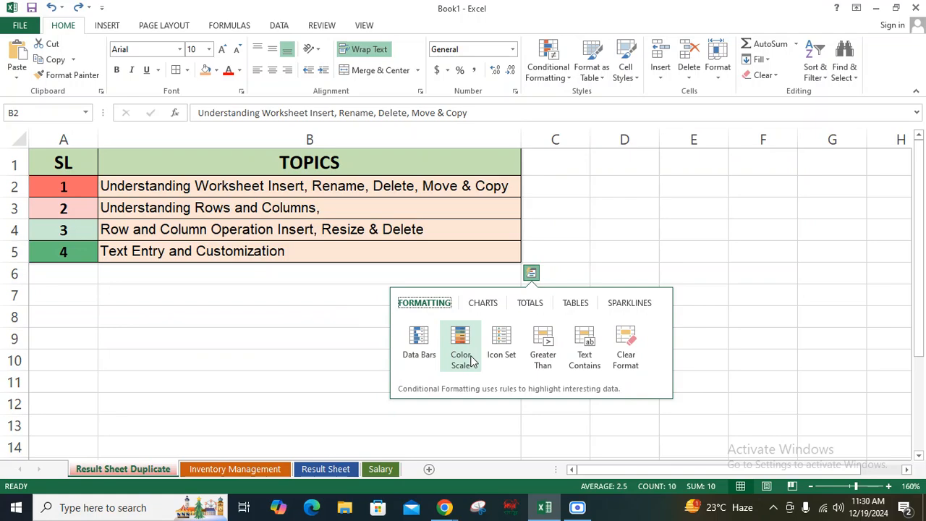
{"action": "left_click", "coordinate": [190, 311]}
Sort the table by the TOPICS column from A to Z, check the reordered rows, and undo the sort
{"action": "right_click", "coordinate": [238, 228]}
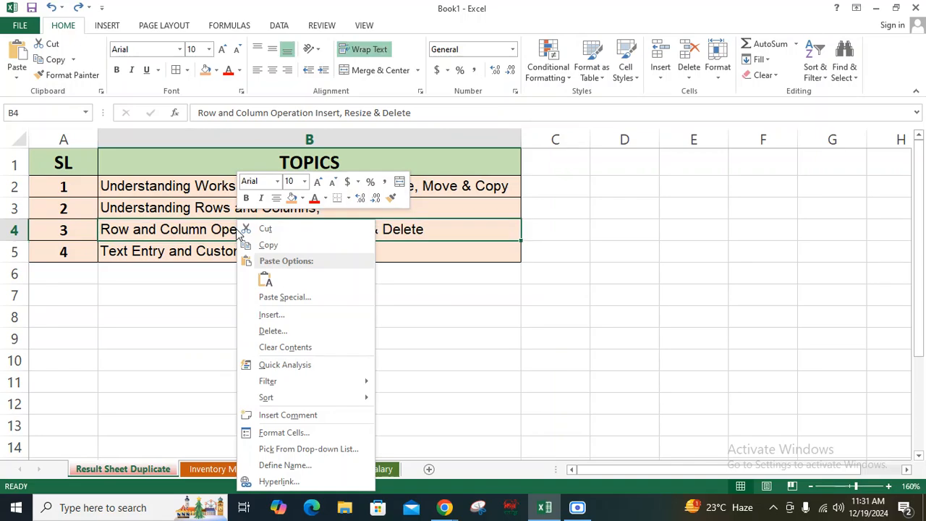
{"action": "mouse_move", "coordinate": [282, 381]}
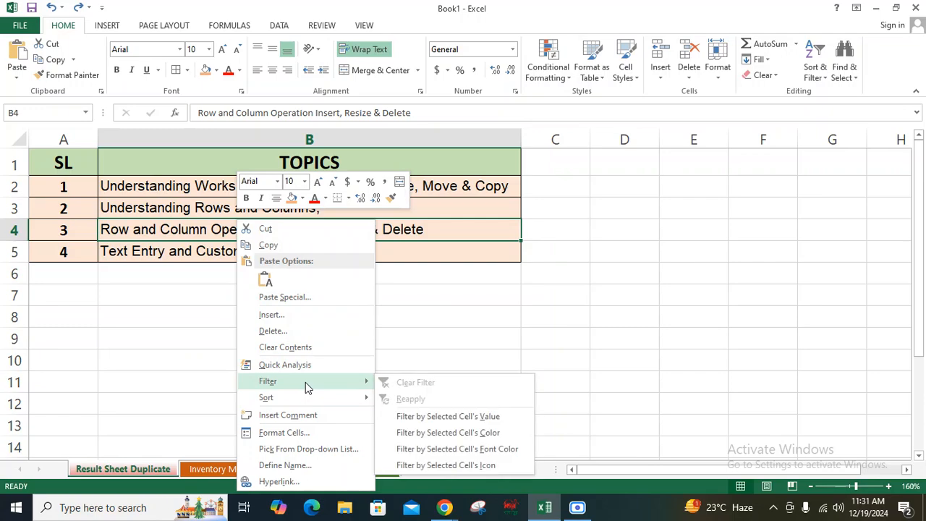
{"action": "mouse_move", "coordinate": [310, 399]}
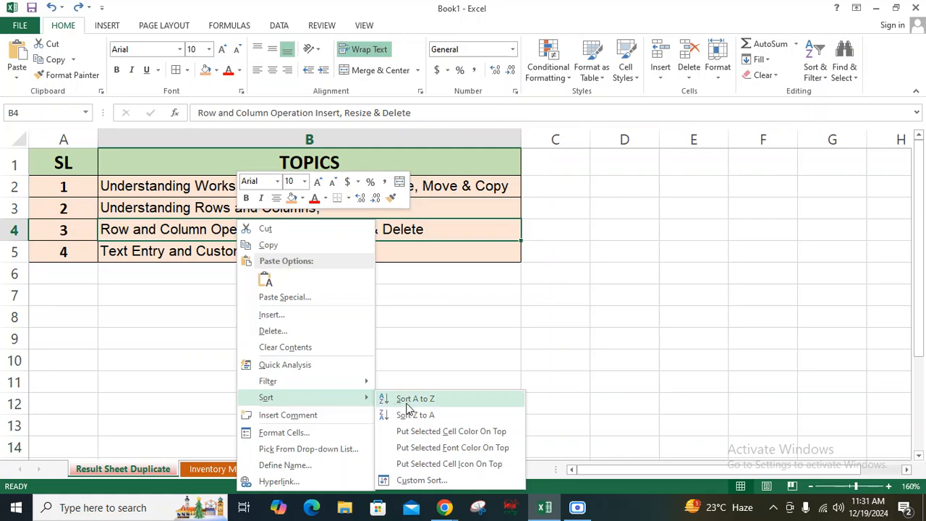
{"action": "left_click", "coordinate": [444, 398]}
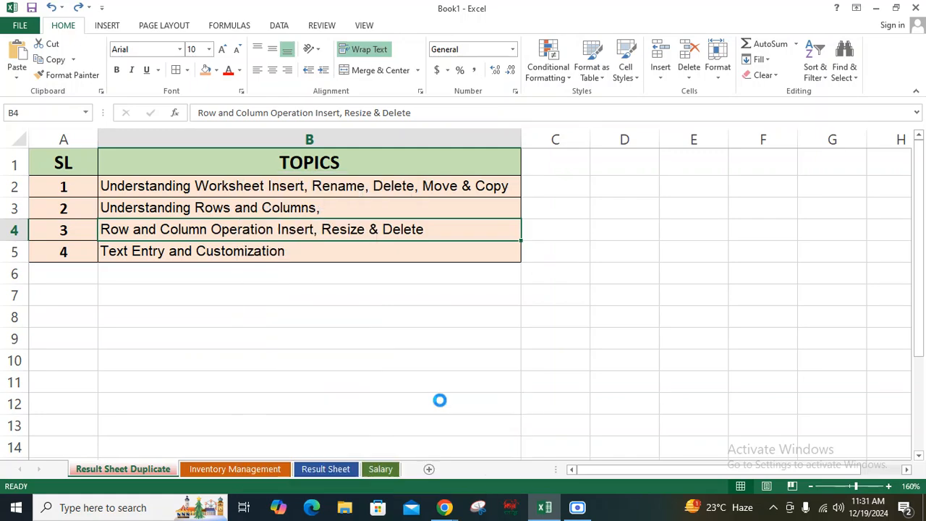
{"action": "left_click", "coordinate": [115, 192]}
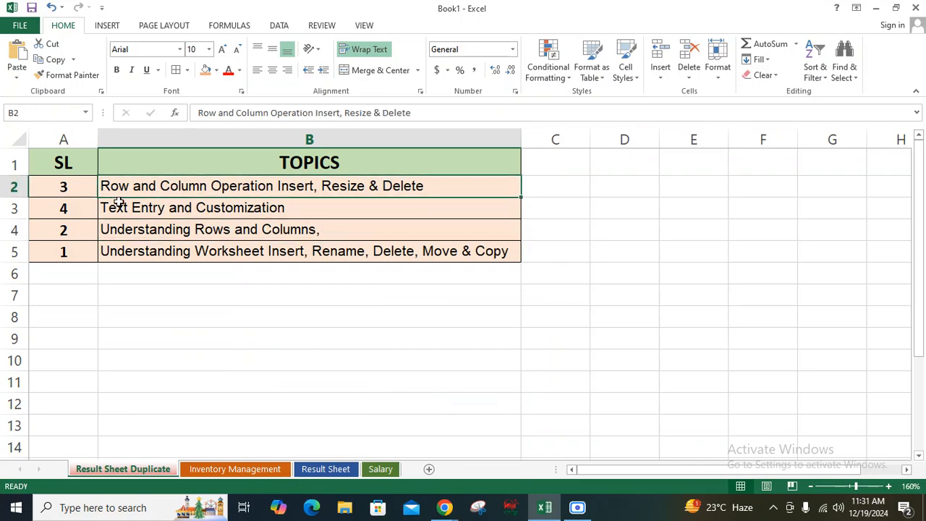
{"action": "left_click", "coordinate": [122, 210]}
{"action": "left_click", "coordinate": [124, 244]}
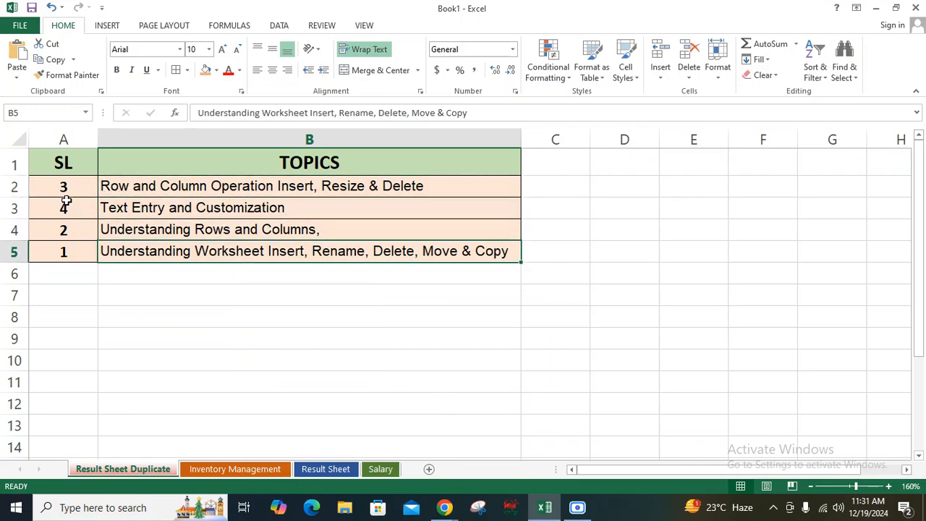
{"action": "key", "text": "ctrl+z"}
{"action": "right_click", "coordinate": [81, 165]}
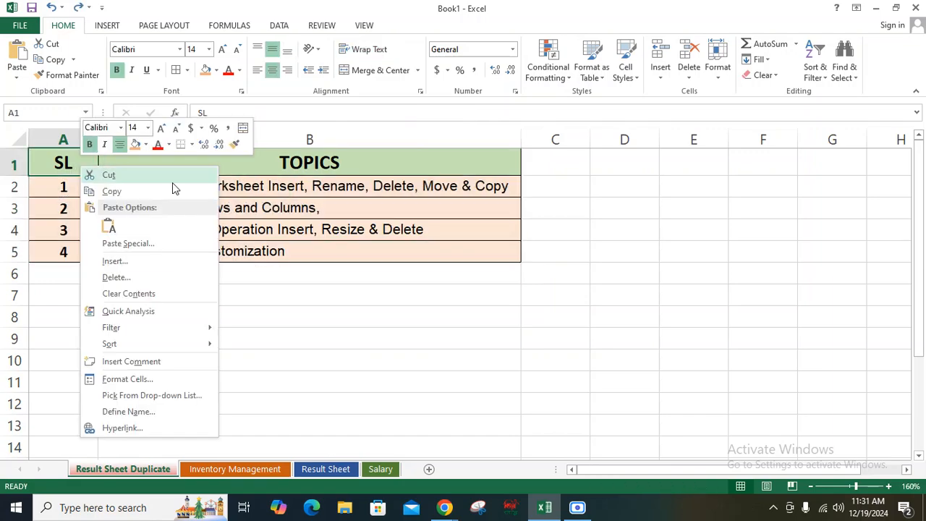
{"action": "left_click", "coordinate": [262, 205]}
{"action": "left_click_drag", "start_coordinate": [74, 168], "coordinate": [270, 226]}
{"action": "left_click", "coordinate": [268, 224]}
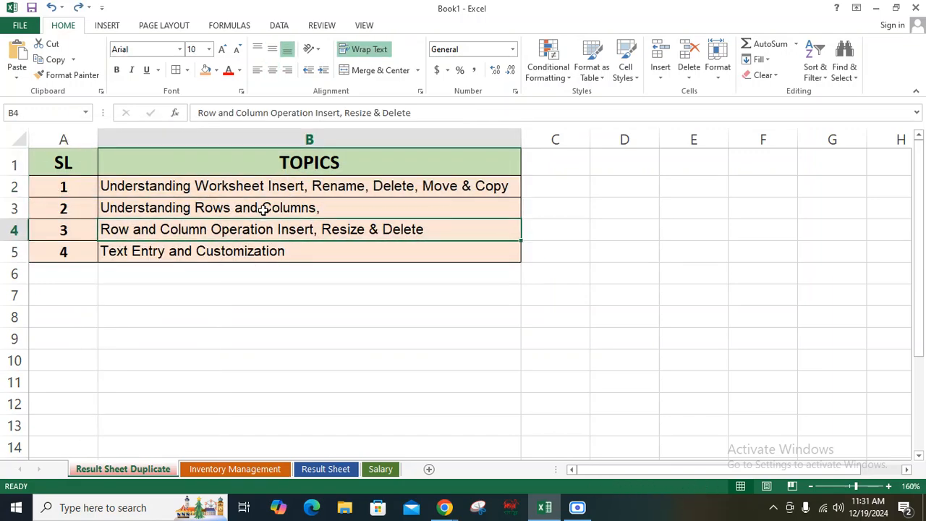
Format the "Understanding Rows and Columns," cell in B3 with the lightest green background fill
{"action": "right_click", "coordinate": [264, 208]}
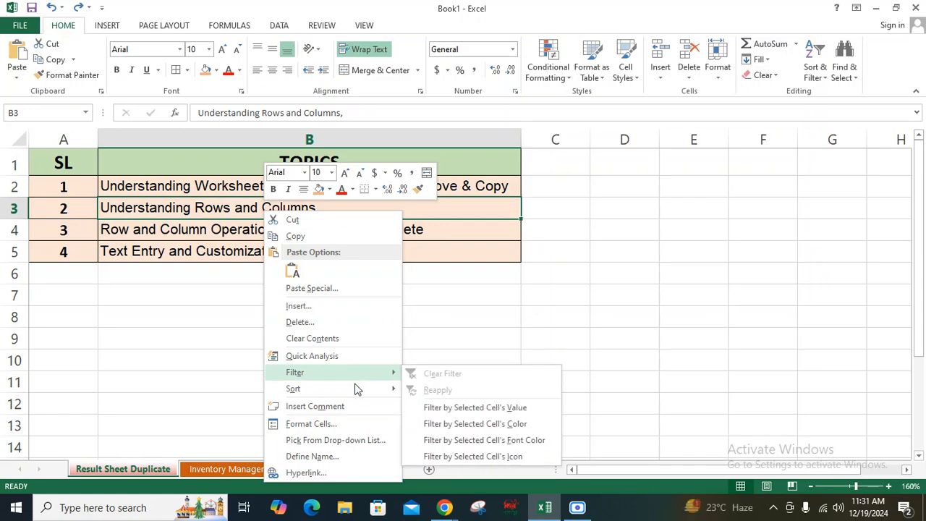
{"action": "left_click", "coordinate": [331, 424]}
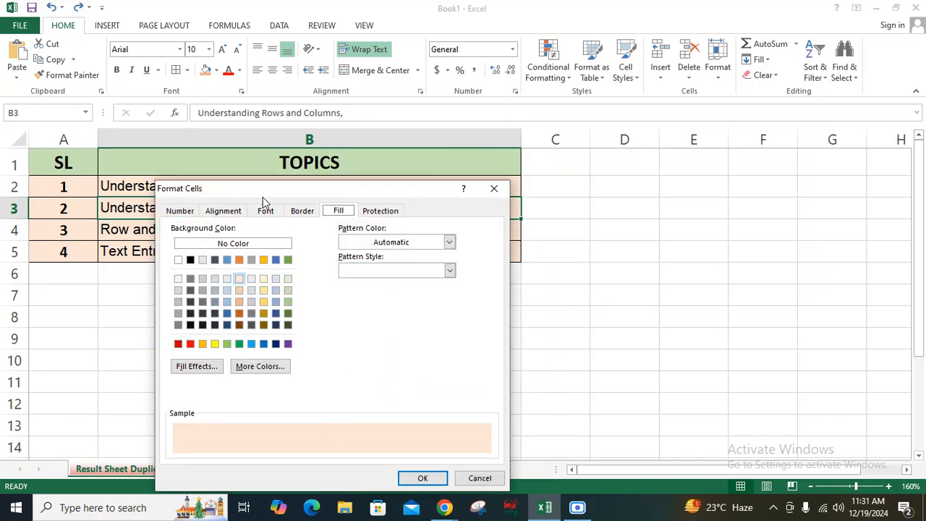
{"action": "left_click_drag", "start_coordinate": [263, 197], "coordinate": [616, 177]}
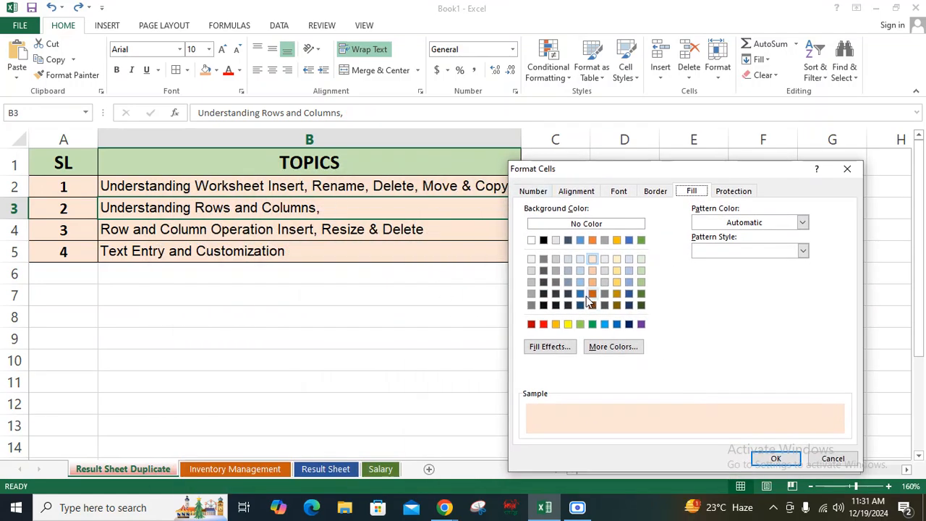
{"action": "left_click", "coordinate": [640, 259]}
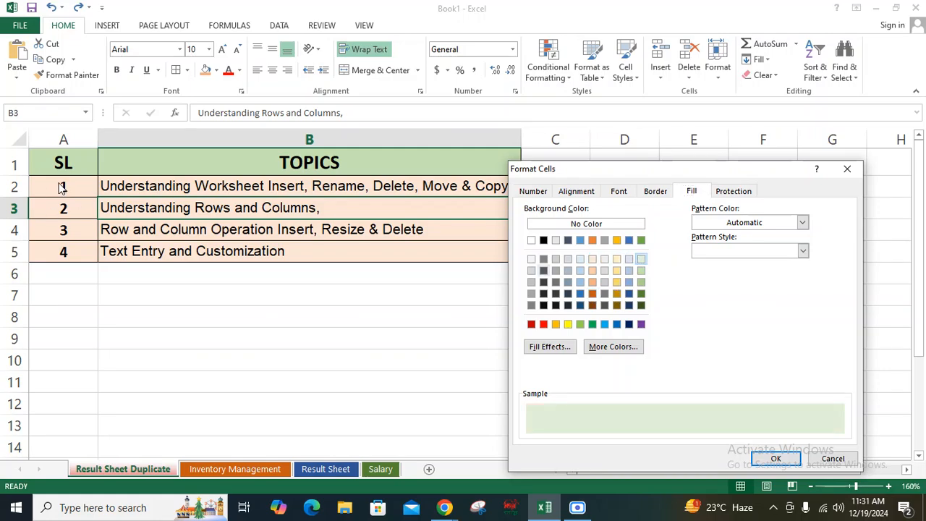
{"action": "left_click", "coordinate": [772, 459]}
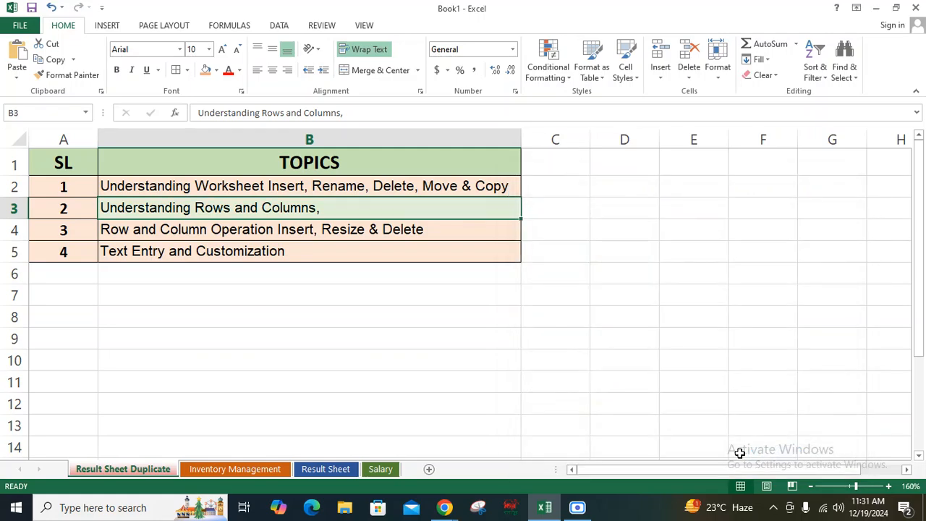
{"action": "left_click", "coordinate": [434, 295]}
{"action": "left_click", "coordinate": [378, 211]}
{"action": "left_click", "coordinate": [383, 267]}
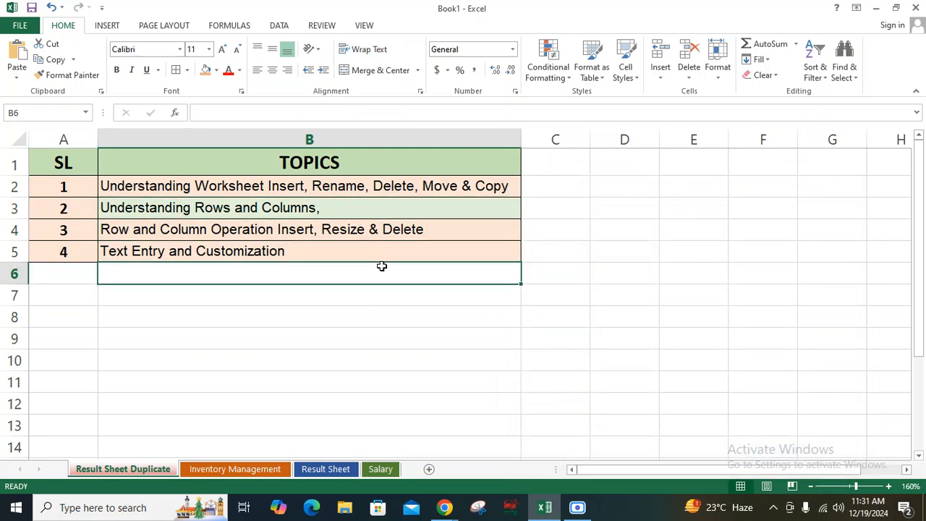
{"action": "right_click", "coordinate": [281, 223]}
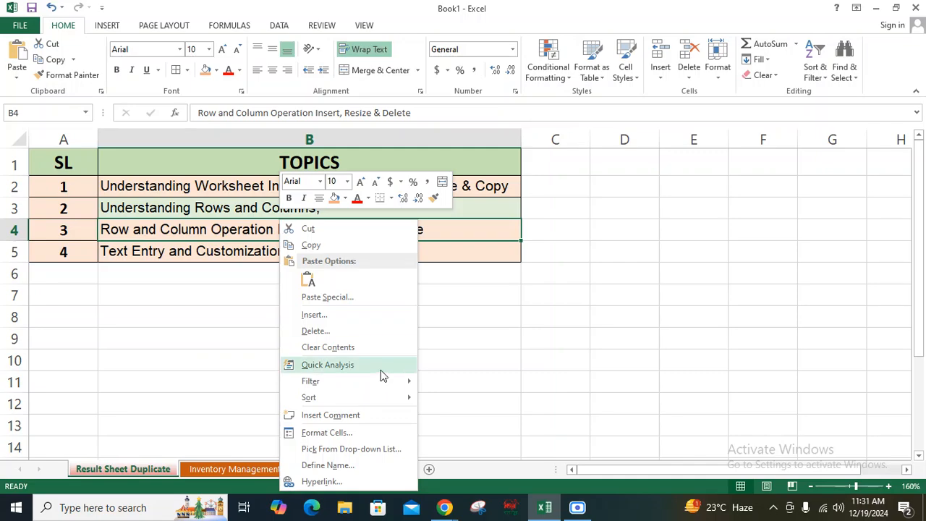
{"action": "left_click", "coordinate": [155, 332]}
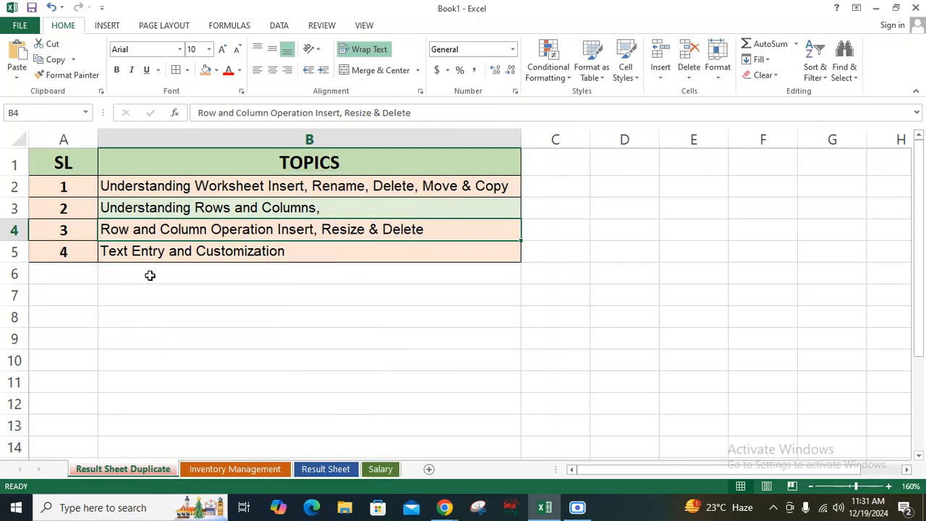
{"action": "left_click", "coordinate": [149, 275]}
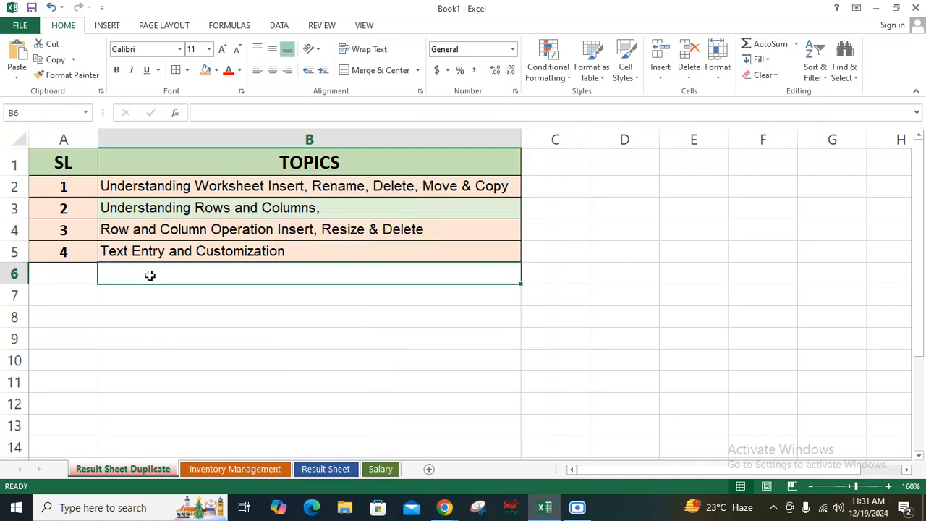
{"action": "left_click", "coordinate": [363, 394]}
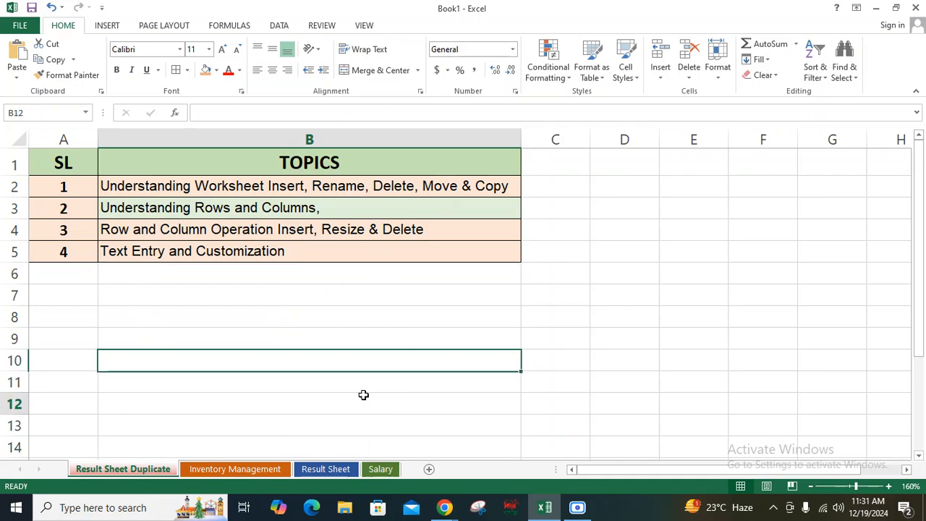
Enter "Understanding Rows and Columns," in B6 with Pick From Drop-down List, and delete the entered text
{"action": "left_click", "coordinate": [209, 274]}
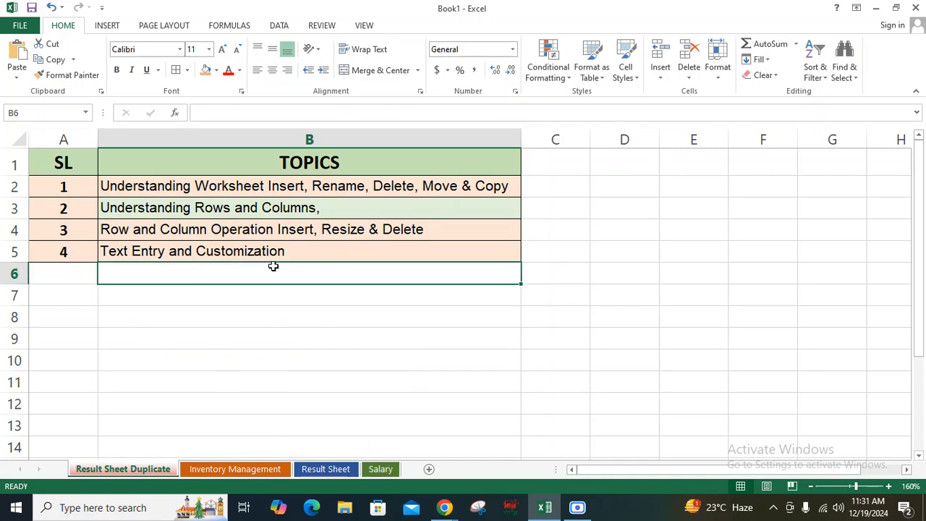
{"action": "right_click", "coordinate": [250, 277]}
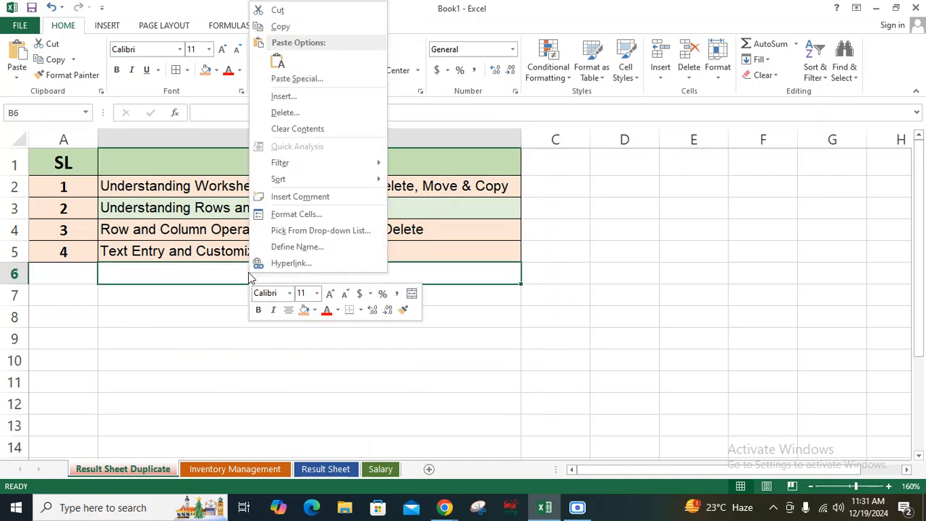
{"action": "left_click", "coordinate": [297, 230]}
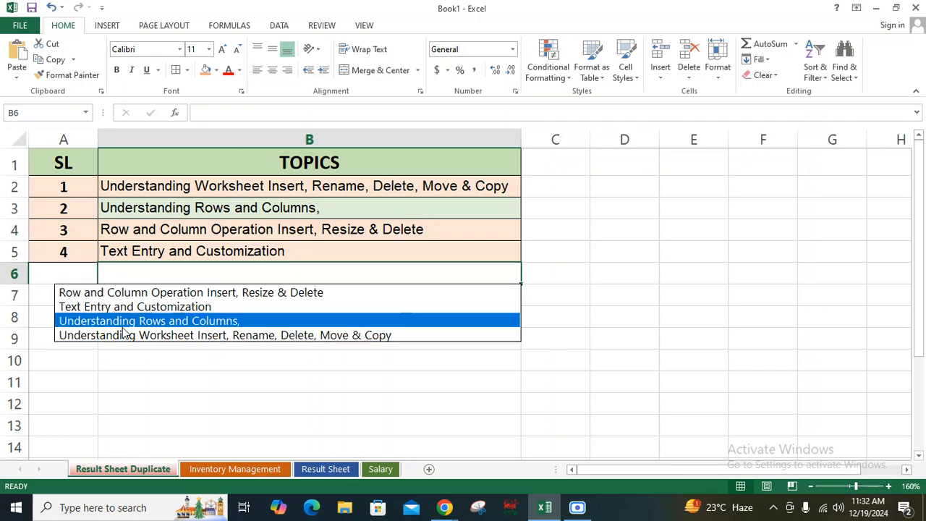
{"action": "left_click", "coordinate": [166, 326]}
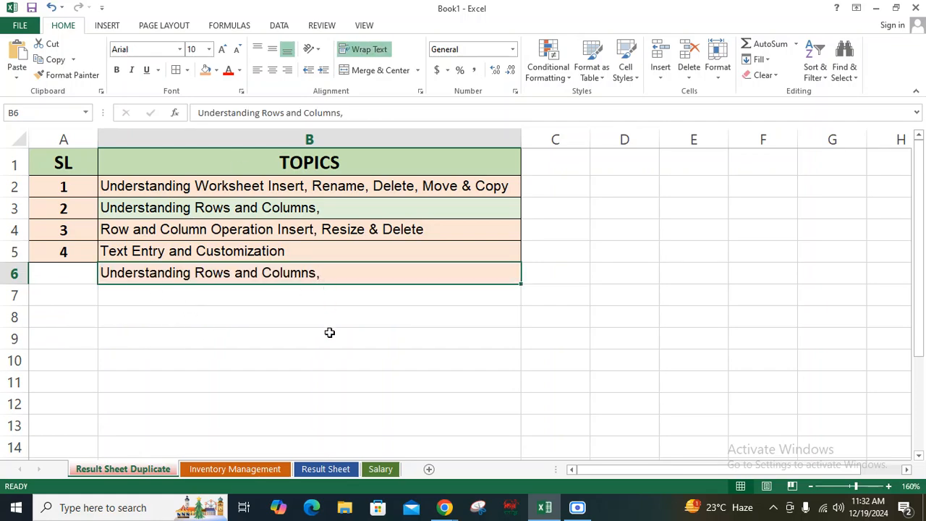
{"action": "key", "text": "Delete"}
Open the Pick From Drop-down List choices for the blank cell B8, and close them without choosing an entry
{"action": "left_click", "coordinate": [181, 314]}
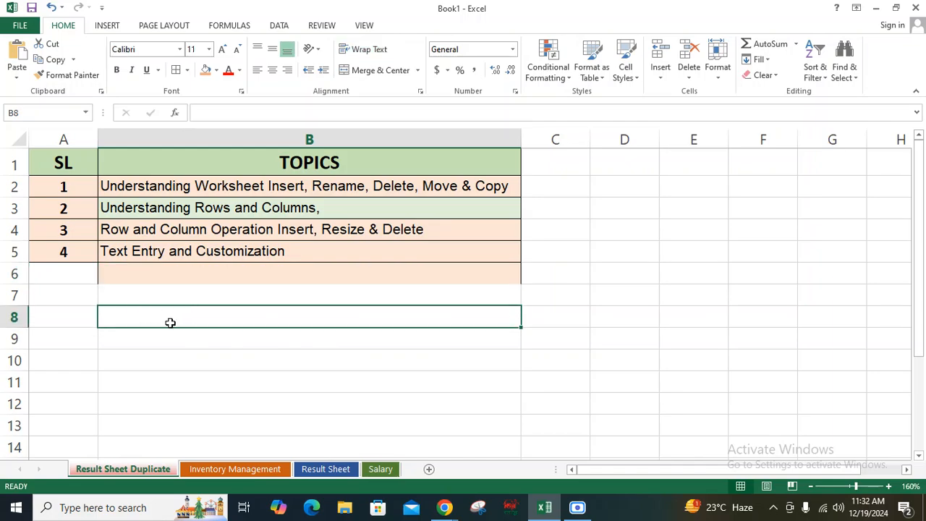
{"action": "right_click", "coordinate": [170, 323]}
{"action": "key", "text": "Escape"}
{"action": "right_click", "coordinate": [139, 324]}
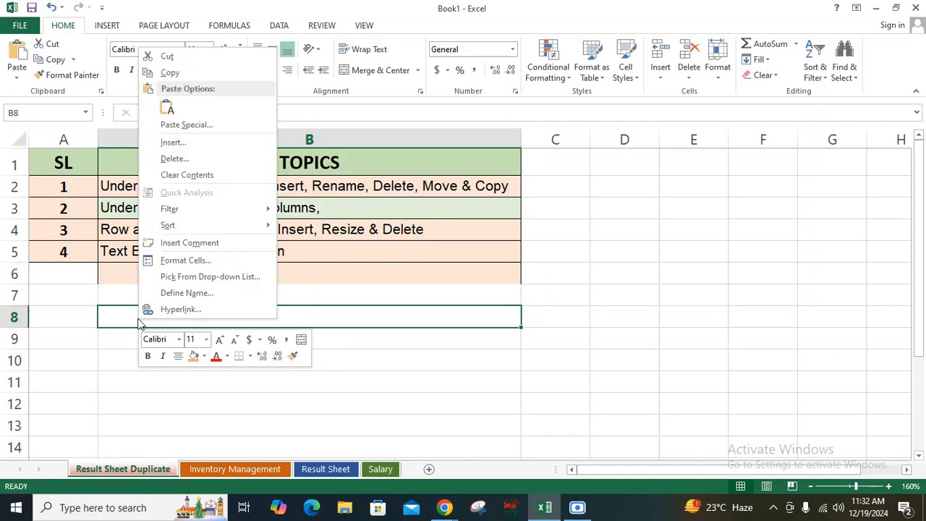
{"action": "left_click", "coordinate": [190, 278]}
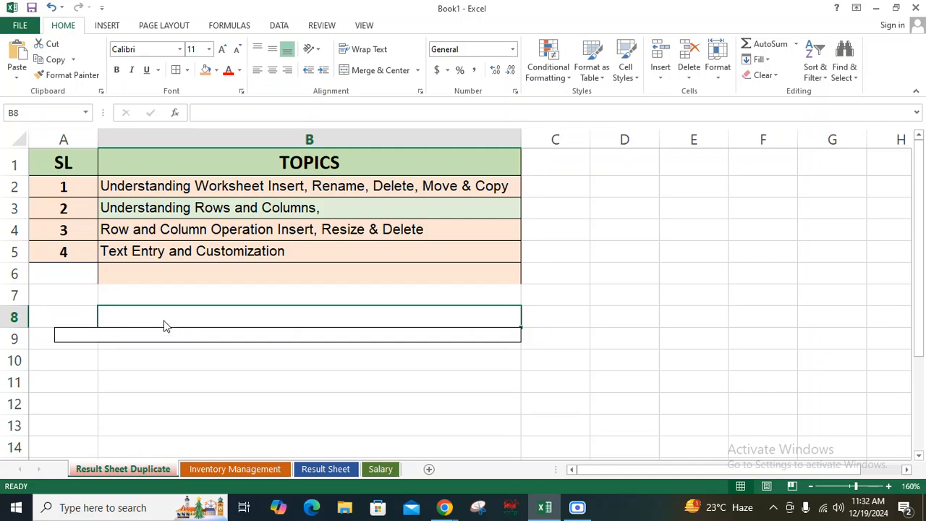
{"action": "key", "text": "Escape"}
Open the New Name dialog of Define Name for cell B6, and cancel it
{"action": "left_click", "coordinate": [224, 272]}
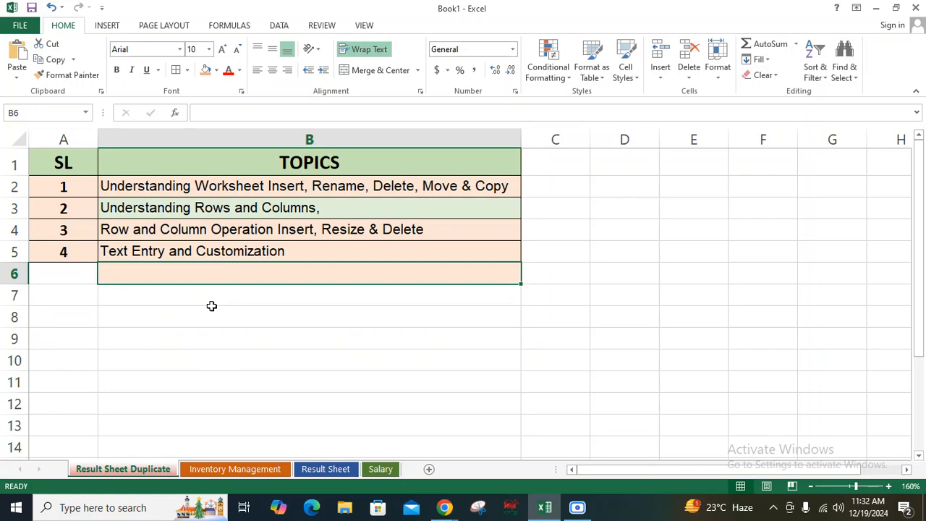
{"action": "left_click", "coordinate": [211, 302]}
{"action": "right_click", "coordinate": [226, 279]}
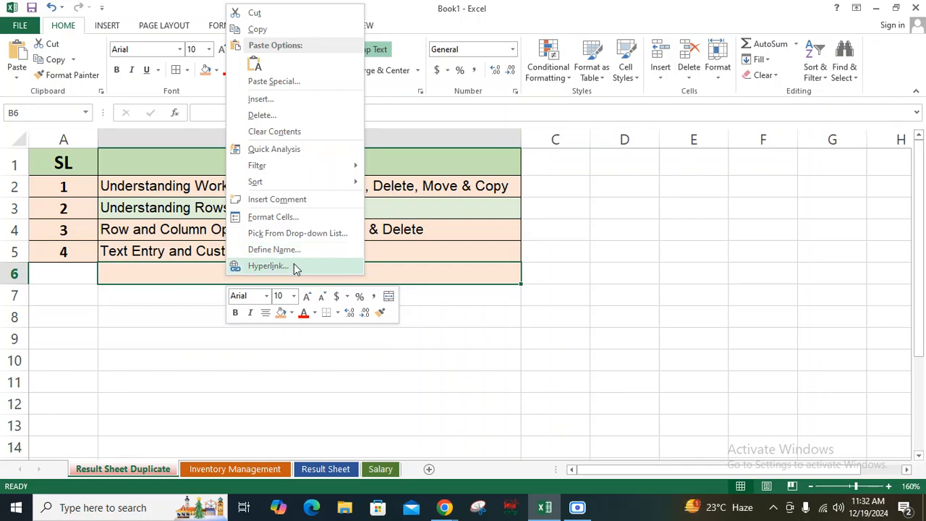
{"action": "left_click", "coordinate": [153, 282]}
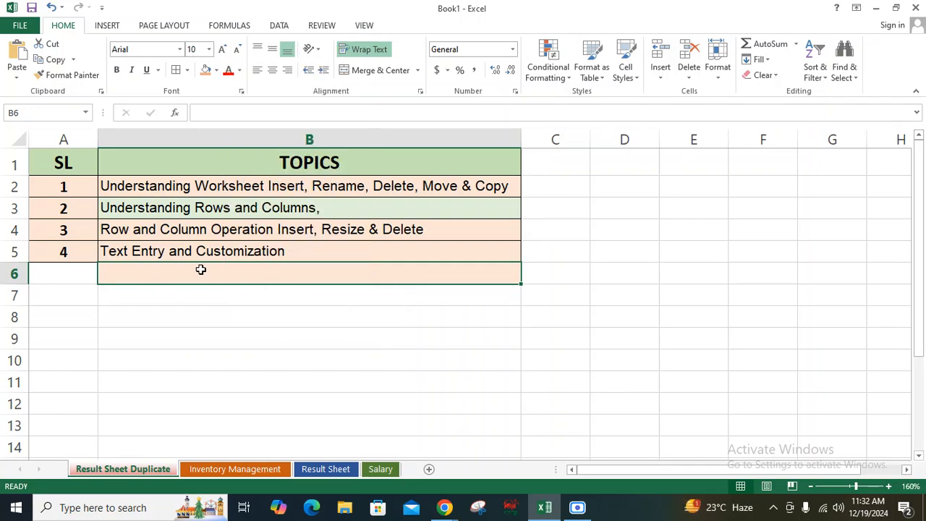
{"action": "left_click", "coordinate": [226, 28]}
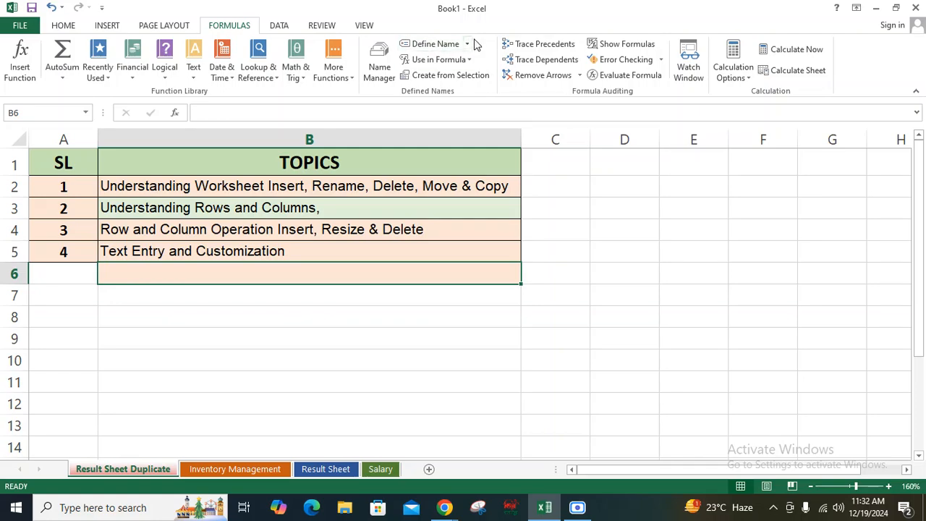
{"action": "left_click", "coordinate": [434, 44]}
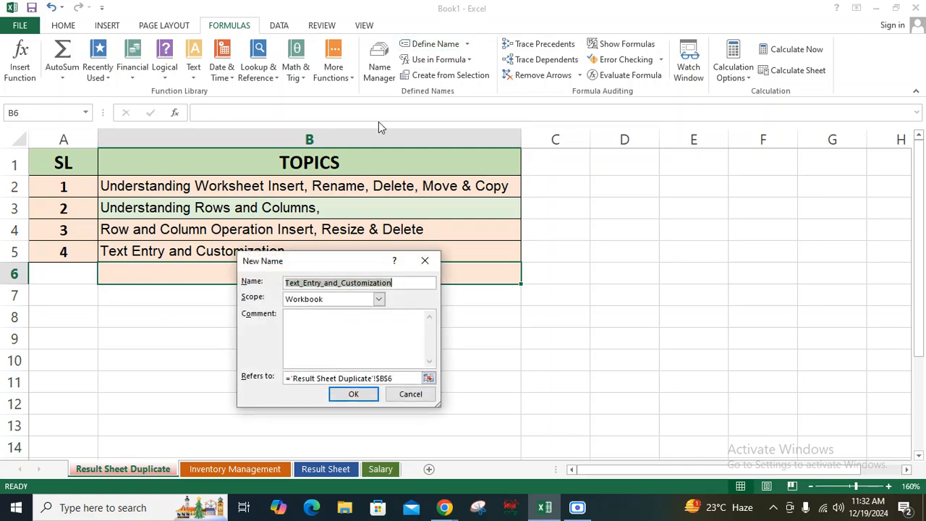
{"action": "left_click", "coordinate": [410, 394]}
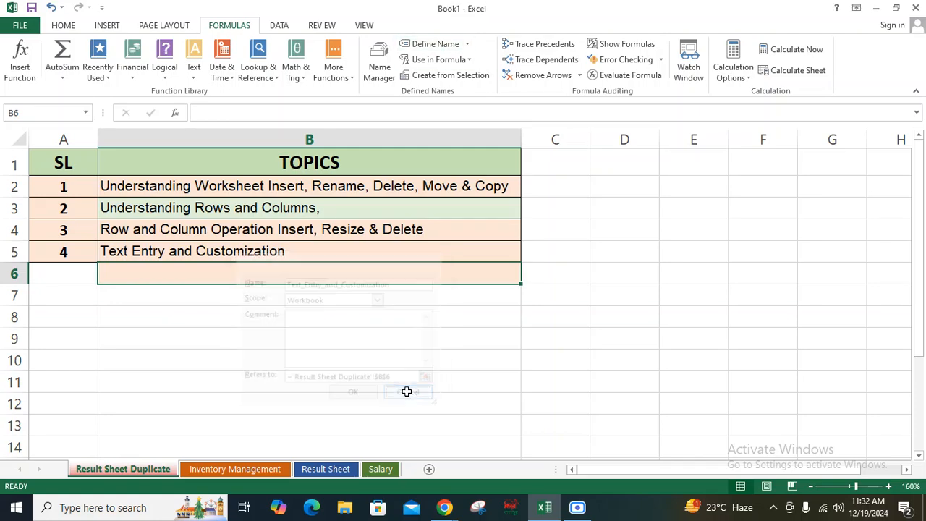
{"action": "left_click", "coordinate": [211, 316]}
{"action": "right_click", "coordinate": [212, 319]}
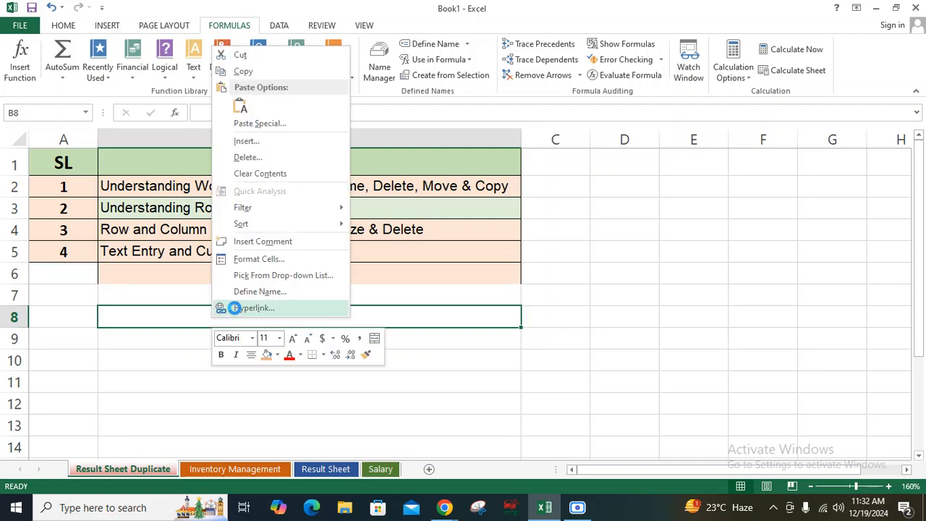
{"action": "left_click", "coordinate": [232, 308]}
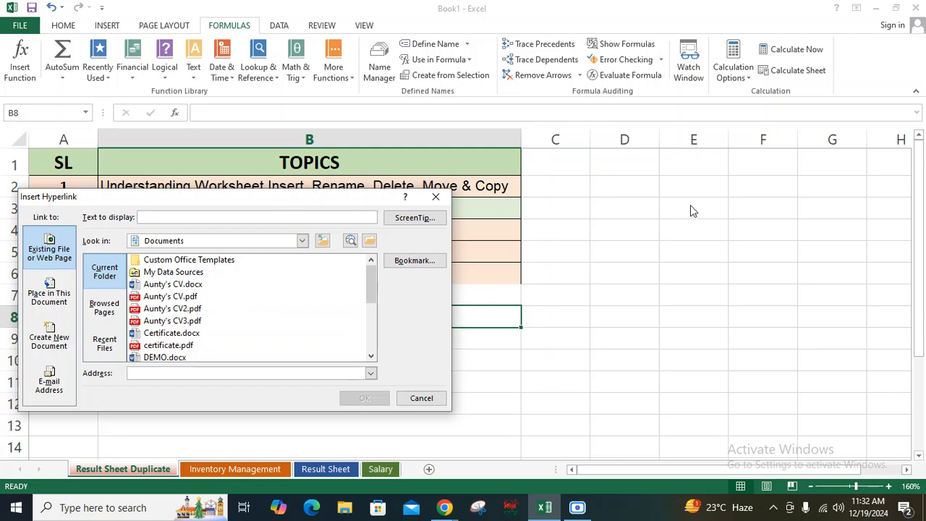
{"action": "left_click_drag", "start_coordinate": [295, 194], "coordinate": [718, 152]}
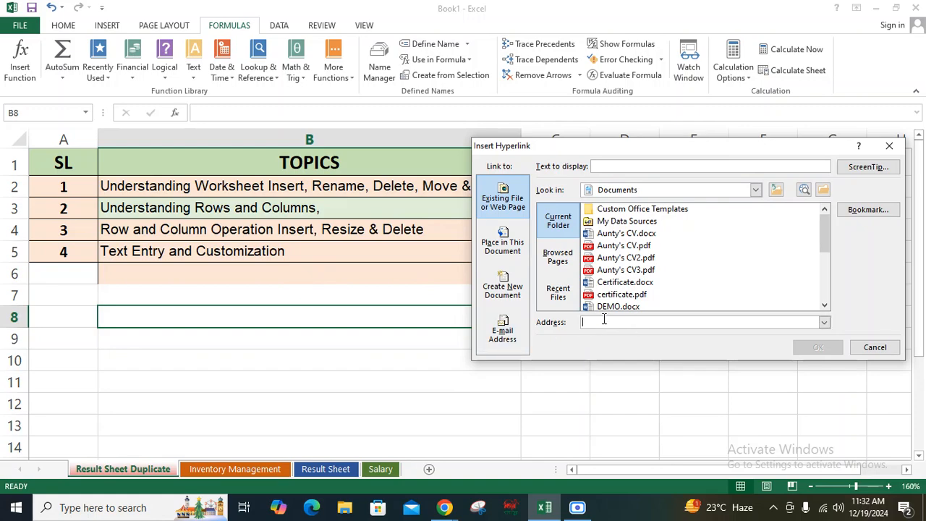
{"action": "type", "text": "http://www.facebook.com"}
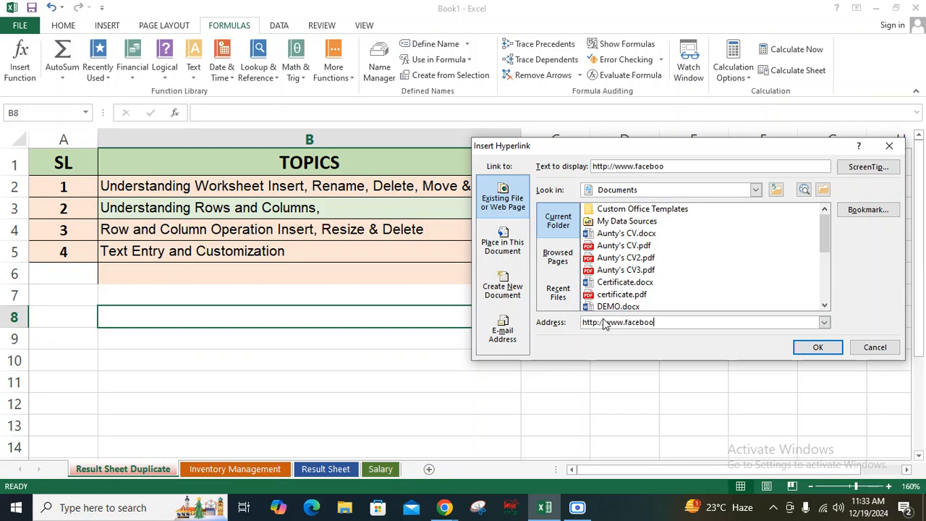
{"action": "left_click", "coordinate": [821, 347]}
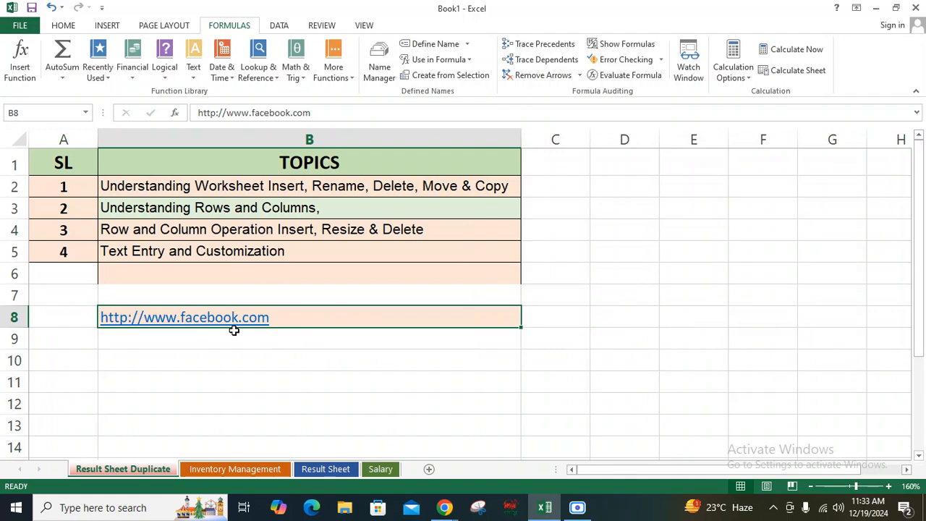
{"action": "left_click", "coordinate": [271, 379]}
{"action": "left_click", "coordinate": [330, 355]}
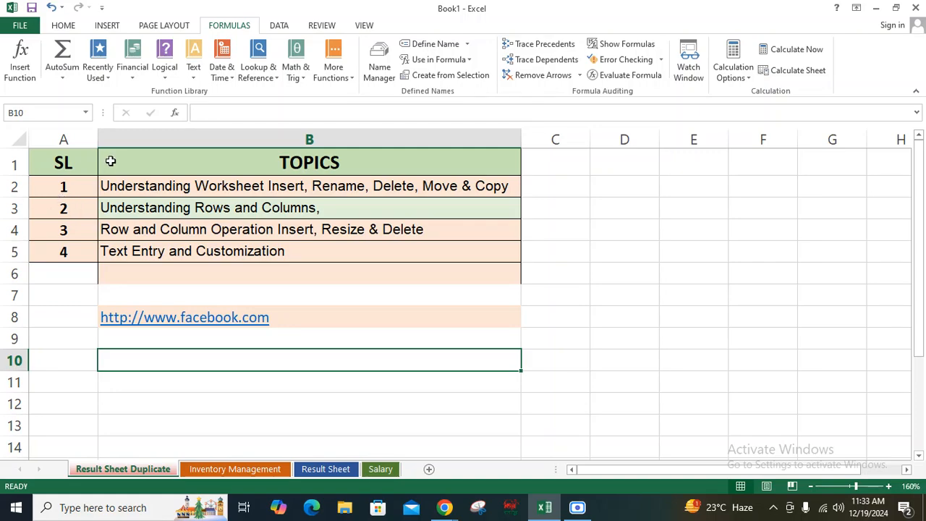
Widen column A to roughly three times its width and increase the height of row 3
{"action": "left_click_drag", "start_coordinate": [98, 139], "coordinate": [218, 139]}
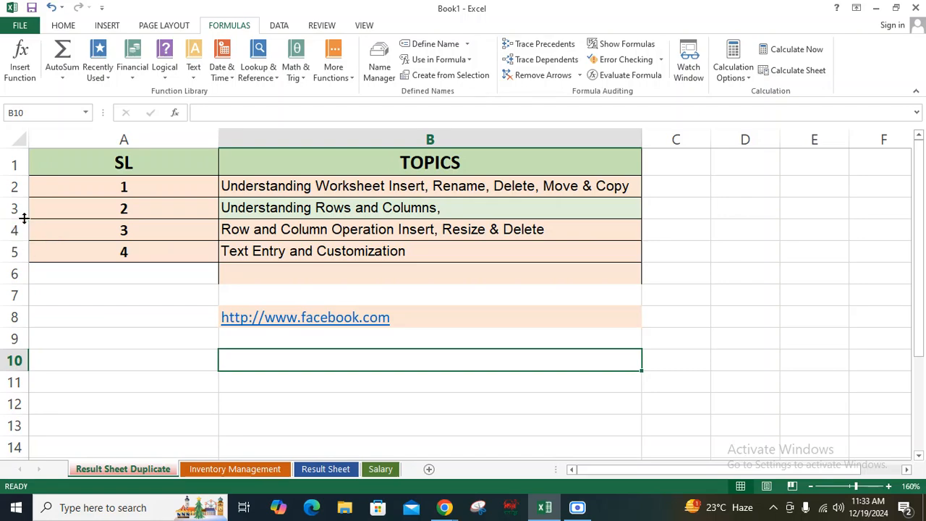
{"action": "left_click_drag", "start_coordinate": [21, 218], "coordinate": [19, 269]}
{"action": "left_click", "coordinate": [155, 359]}
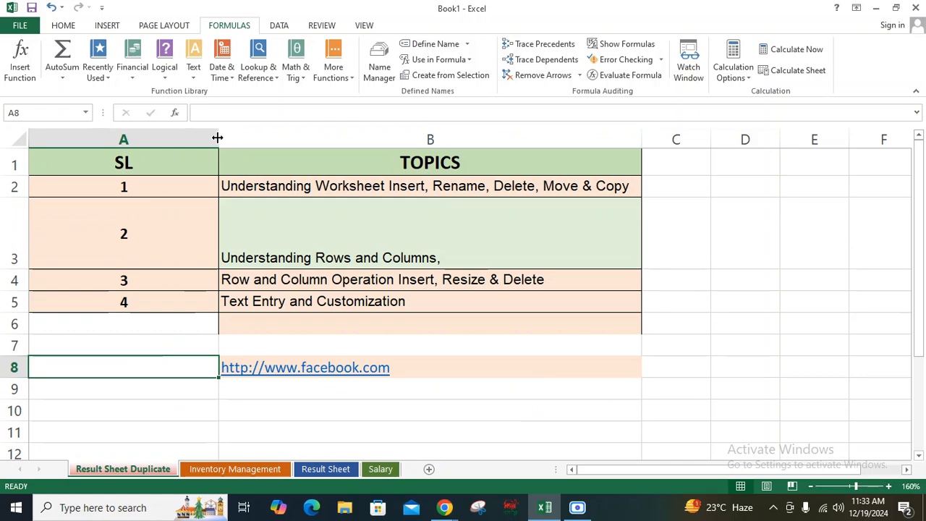
AutoFit the width of column A and the height of row 3 to their contents
{"action": "double_click", "coordinate": [217, 138]}
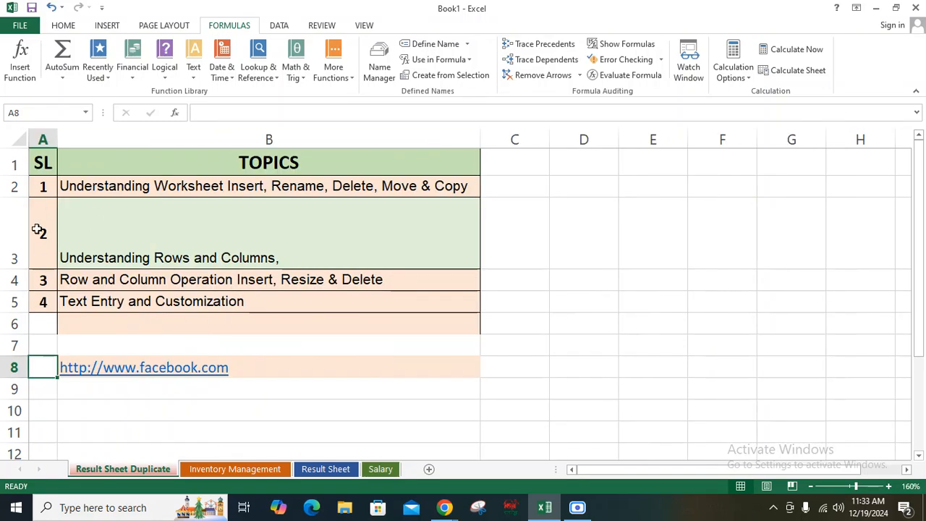
{"action": "double_click", "coordinate": [15, 267]}
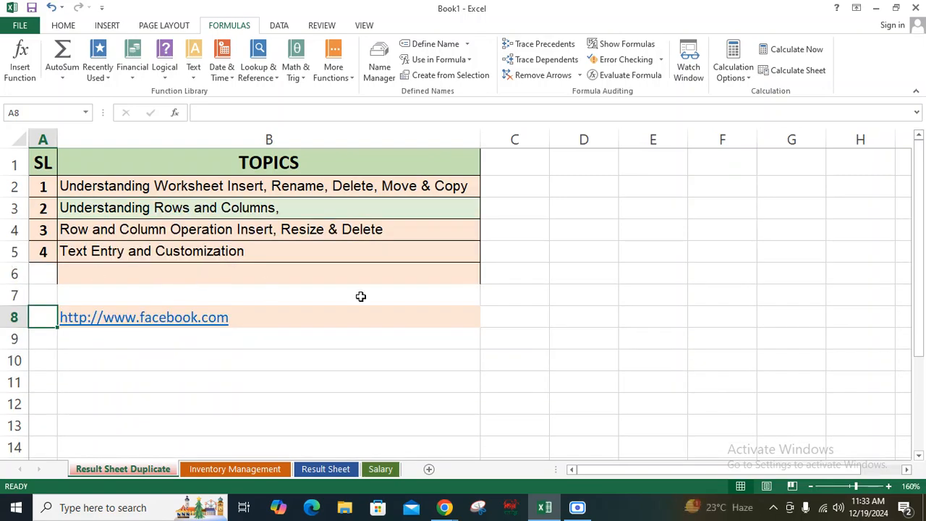
{"action": "left_click", "coordinate": [447, 296]}
{"action": "left_click", "coordinate": [458, 330]}
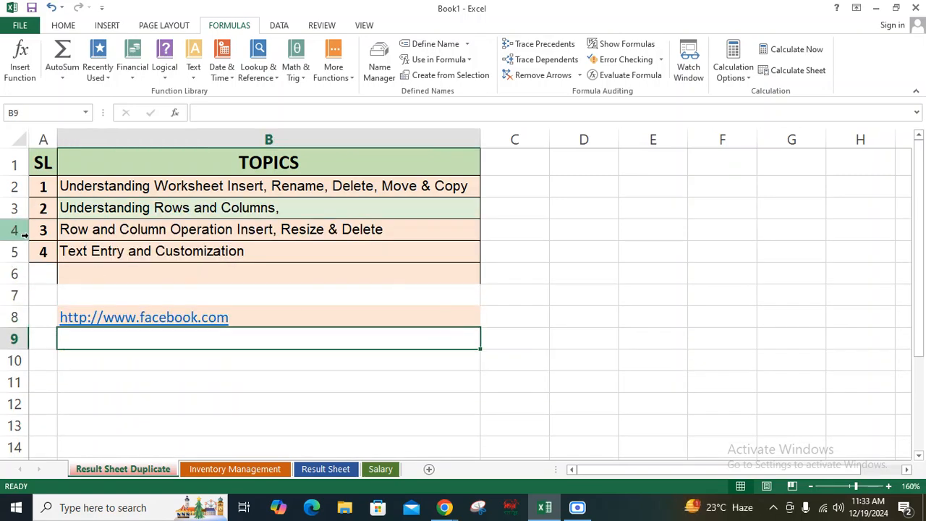
Increase the heights of rows 4, 2 and 1 individually to several times a normal row
{"action": "left_click_drag", "start_coordinate": [16, 240], "coordinate": [16, 298]}
{"action": "left_click_drag", "start_coordinate": [14, 197], "coordinate": [16, 253]}
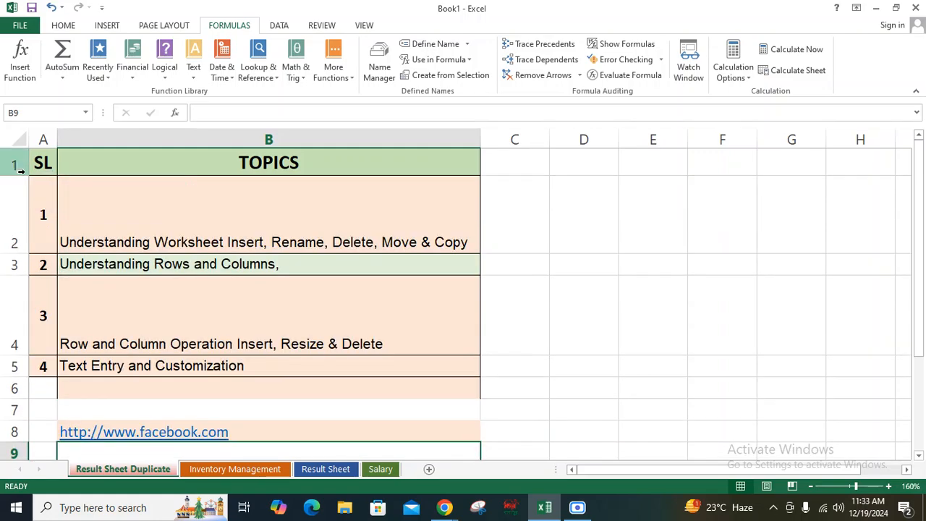
{"action": "left_click", "coordinate": [509, 244]}
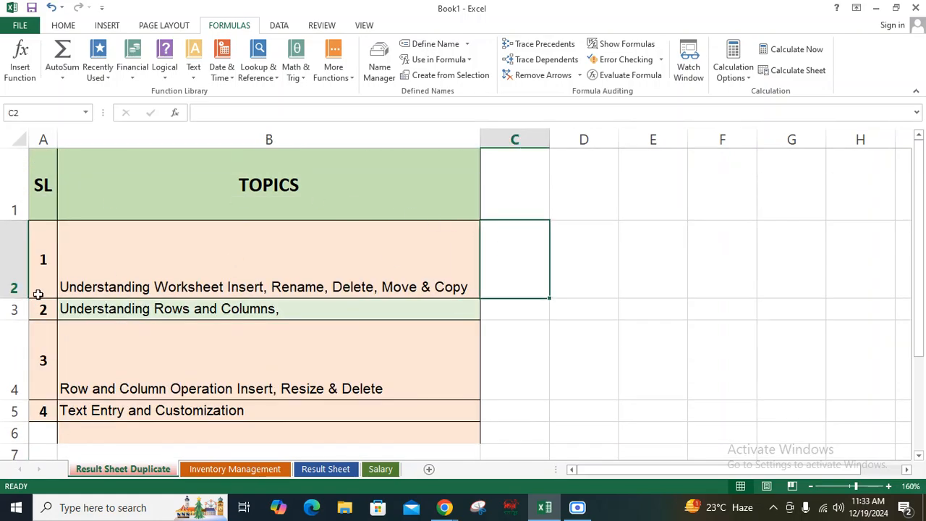
Select rows 1 through 5 together and AutoFit their heights to the contents
{"action": "left_click", "coordinate": [18, 186]}
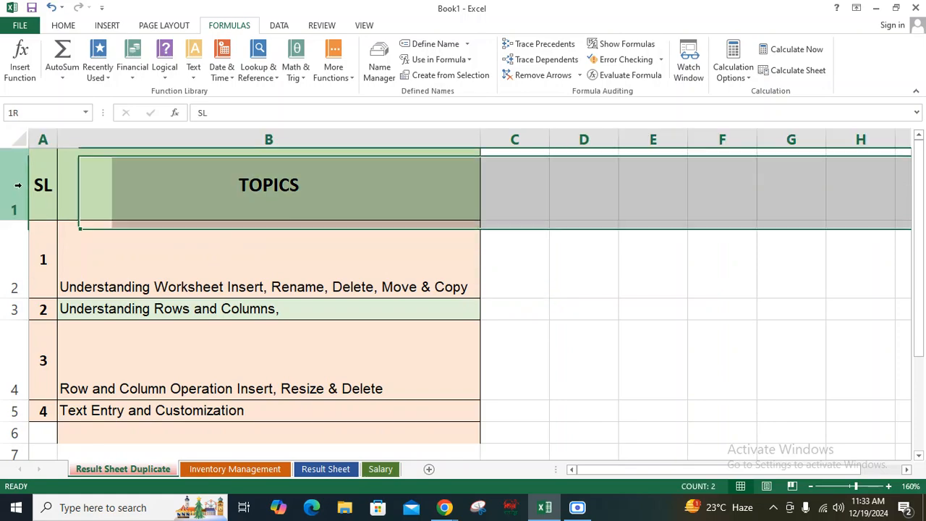
{"action": "scroll", "coordinate": [39, 251], "scroll_direction": "down", "scroll_amount": 3}
{"action": "scroll", "coordinate": [64, 297], "scroll_direction": "up", "scroll_amount": 3}
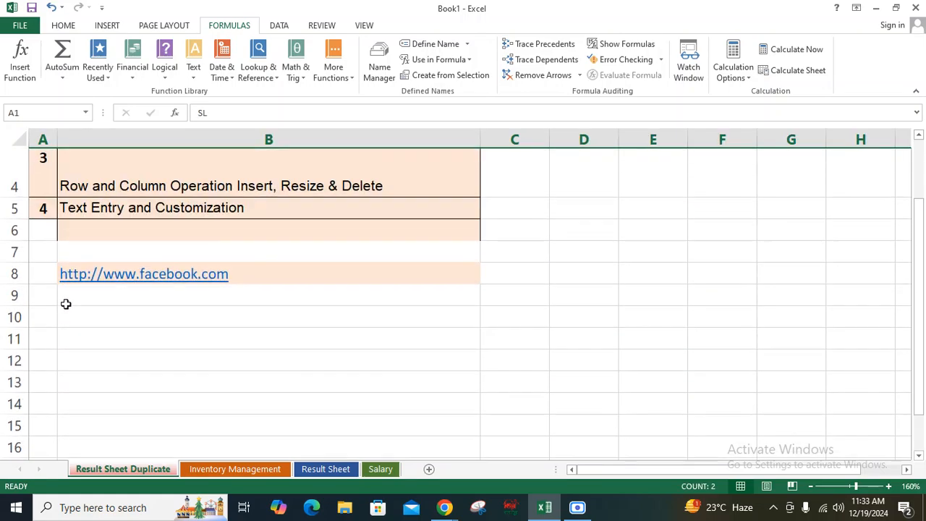
{"action": "scroll", "coordinate": [36, 346], "scroll_direction": "up", "scroll_amount": 1}
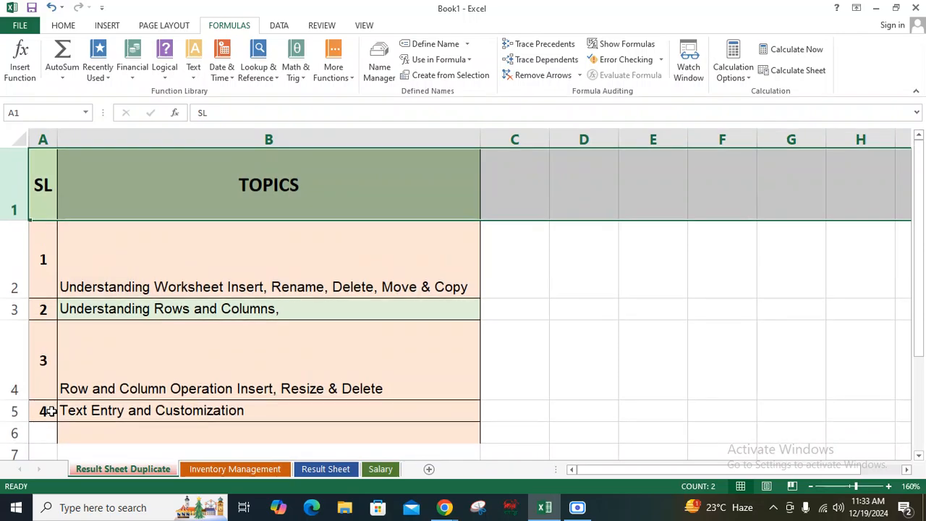
{"action": "left_click", "coordinate": [13, 410], "text": "shift"}
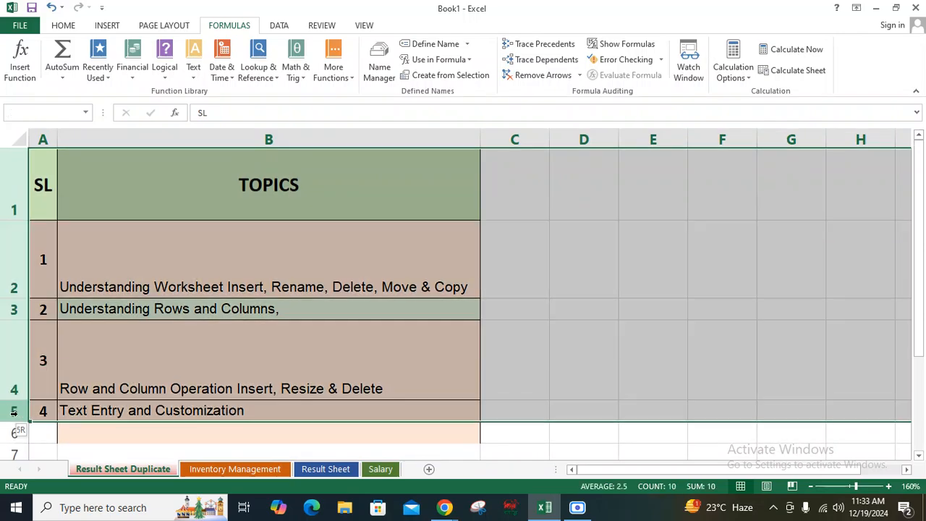
{"action": "double_click", "coordinate": [15, 298]}
{"action": "left_click", "coordinate": [352, 326]}
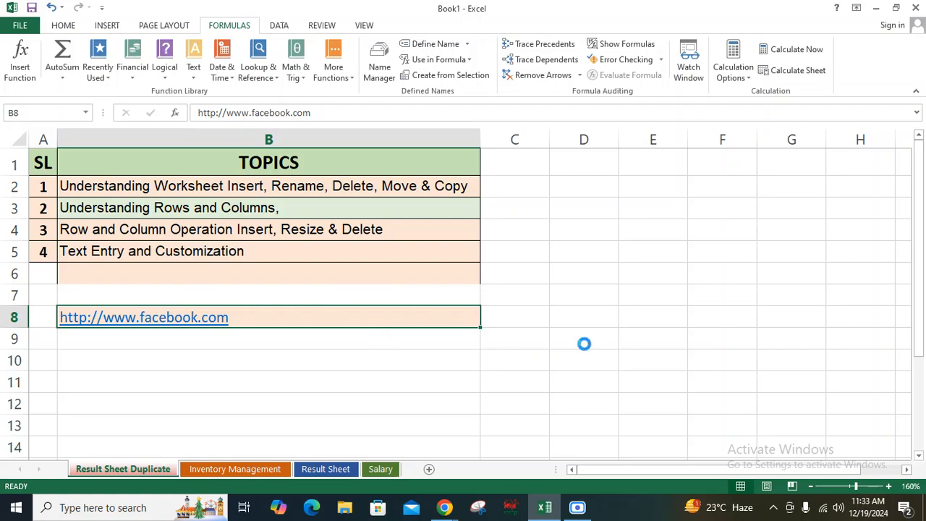
Widen column B beyond its longest topic and widen column A well past the SL numbers
{"action": "left_click_drag", "start_coordinate": [480, 139], "coordinate": [592, 138]}
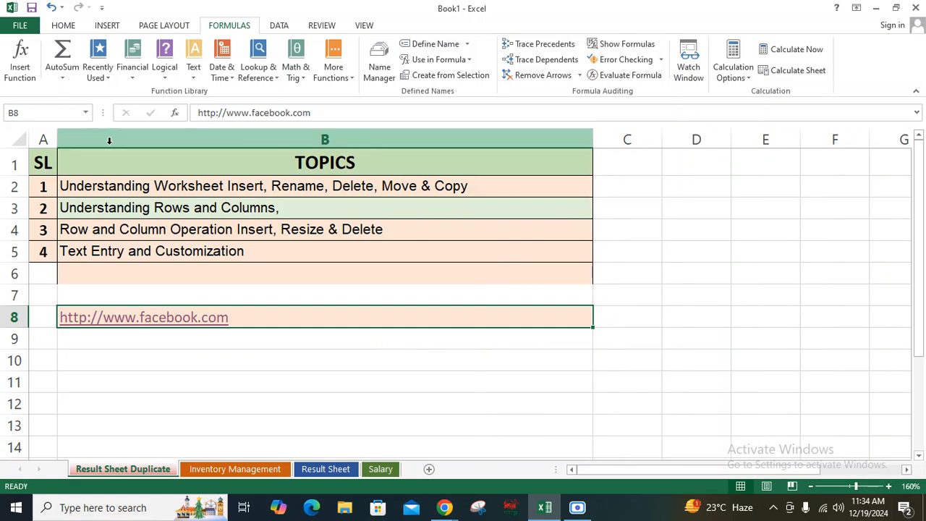
{"action": "left_click_drag", "start_coordinate": [57, 139], "coordinate": [250, 141]}
{"action": "key", "text": "Return"}
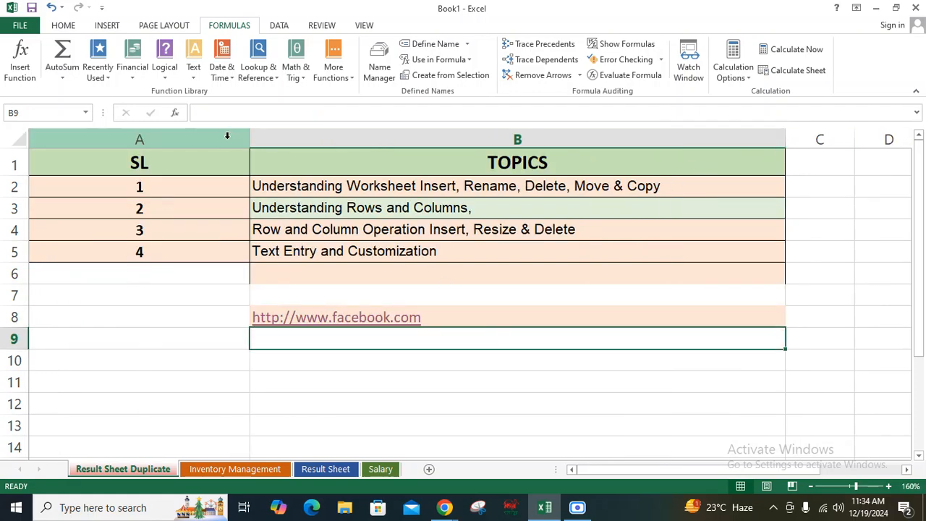
Enter the sample text "d" in cells C1 and C2
{"action": "left_click", "coordinate": [825, 169]}
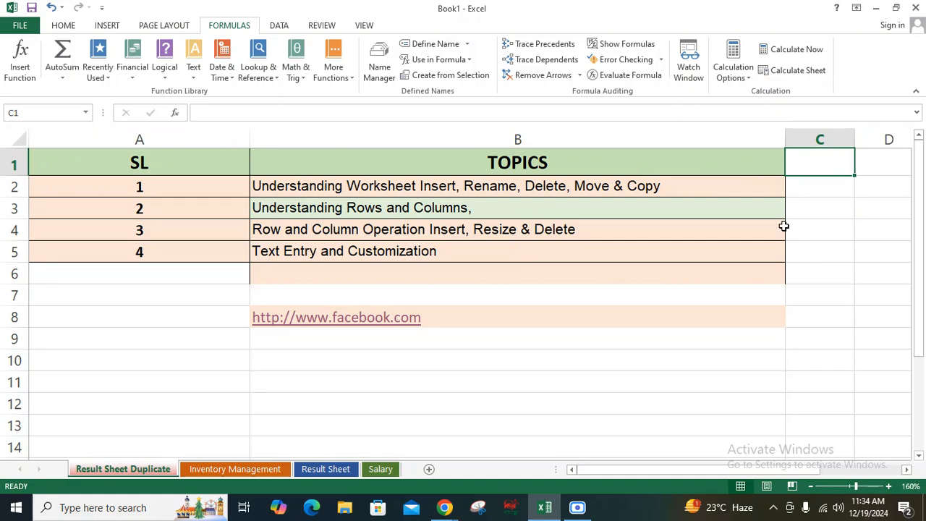
{"action": "type", "text": "d"}
{"action": "left_click", "coordinate": [812, 337]}
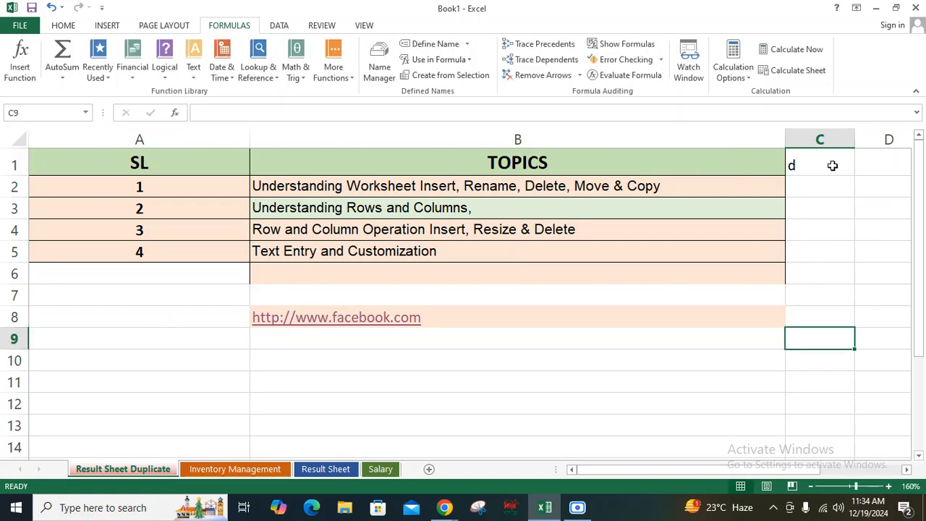
{"action": "left_click", "coordinate": [815, 188]}
{"action": "type", "text": "d"}
{"action": "left_click", "coordinate": [814, 293]}
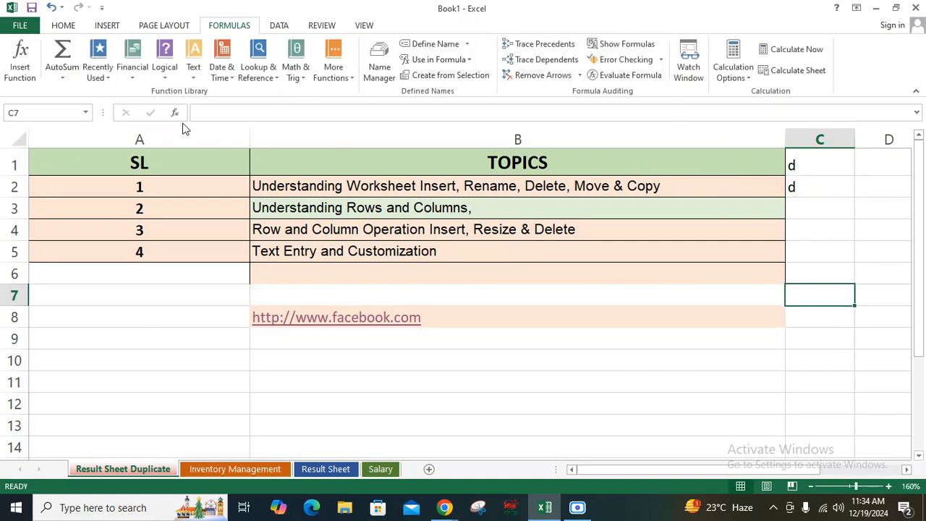
Select columns A through C together and AutoFit their widths to the contents
{"action": "left_click", "coordinate": [178, 310]}
{"action": "left_click_drag", "start_coordinate": [181, 137], "coordinate": [800, 138]}
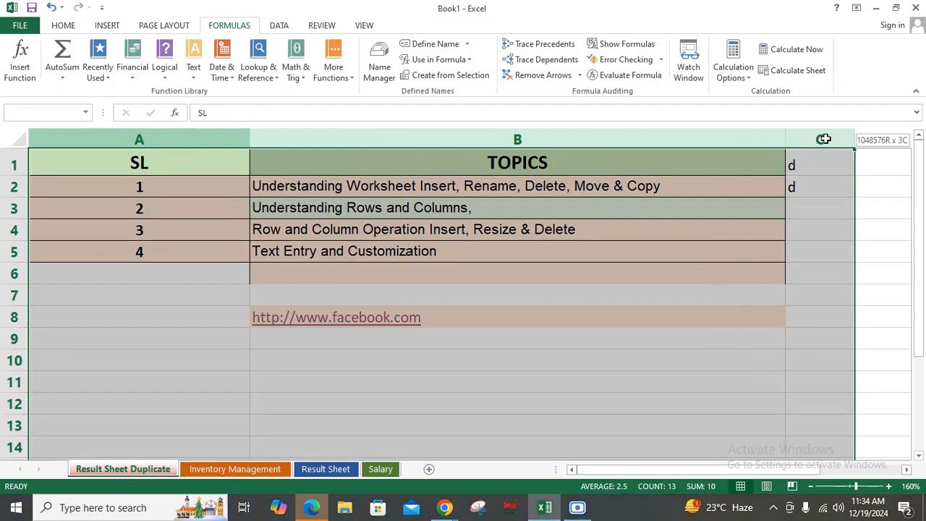
{"action": "left_click", "coordinate": [546, 337]}
{"action": "left_click", "coordinate": [132, 136]}
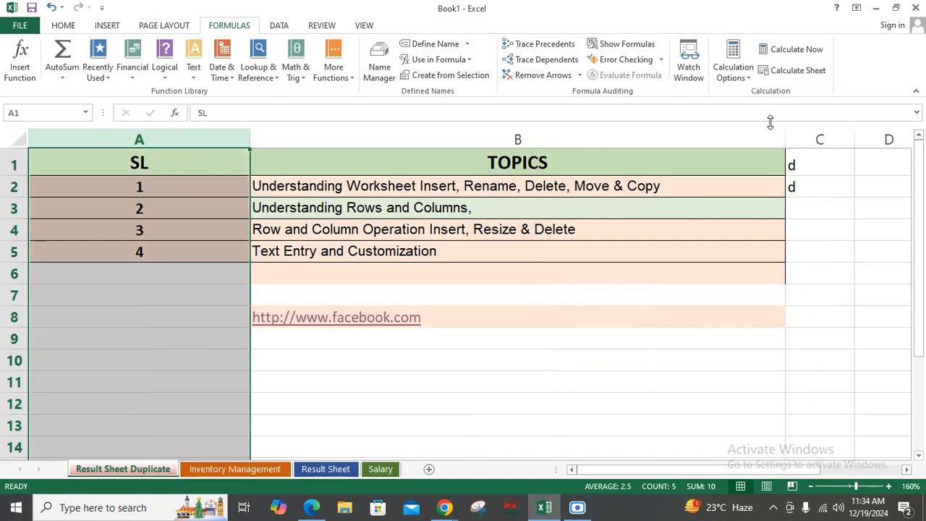
{"action": "left_click", "coordinate": [832, 139], "text": "shift"}
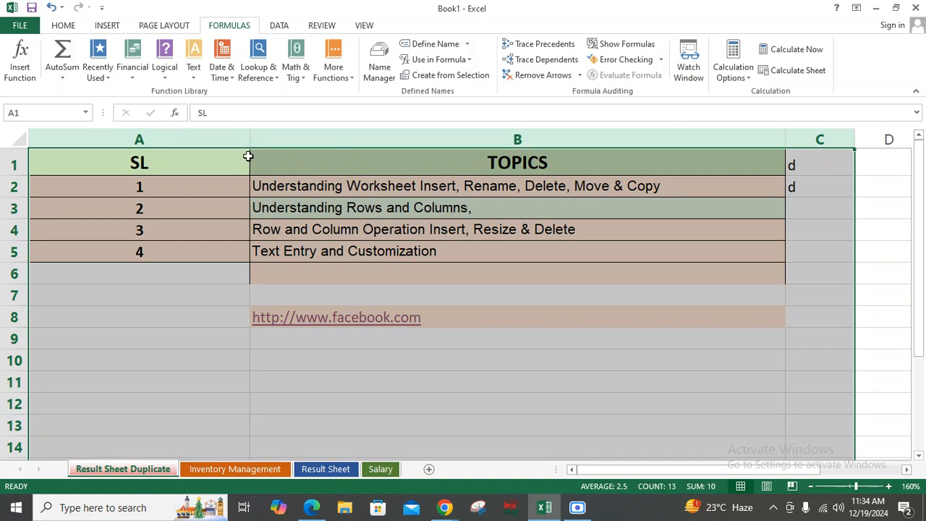
{"action": "double_click", "coordinate": [854, 138]}
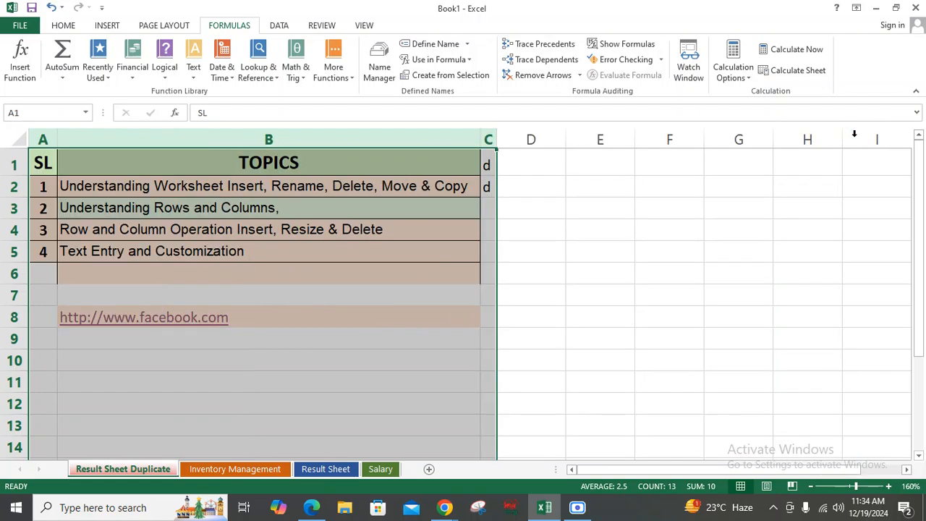
{"action": "left_click", "coordinate": [405, 297]}
{"action": "left_click", "coordinate": [489, 166]}
{"action": "left_click_drag", "start_coordinate": [489, 165], "coordinate": [490, 293]}
{"action": "left_click", "coordinate": [327, 330]}
{"action": "left_click", "coordinate": [232, 382]}
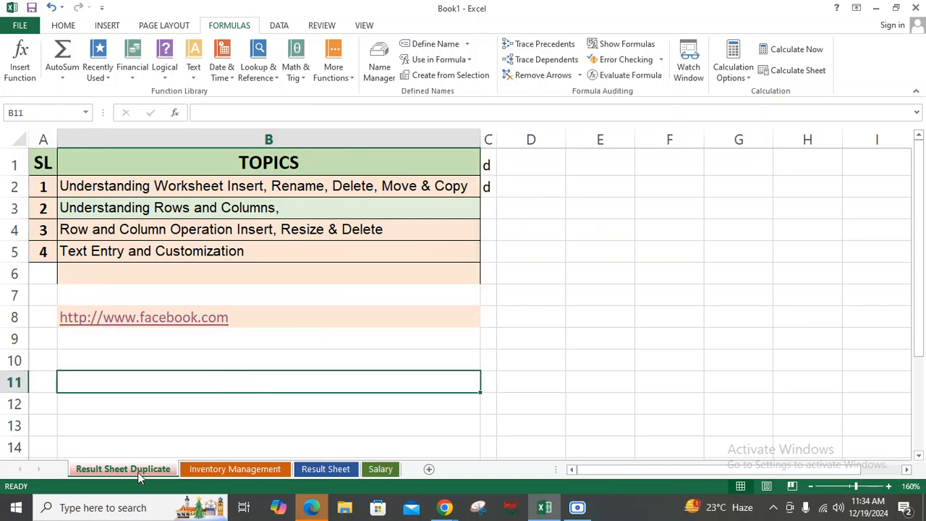
{"action": "left_click", "coordinate": [215, 471]}
{"action": "left_click", "coordinate": [140, 467]}
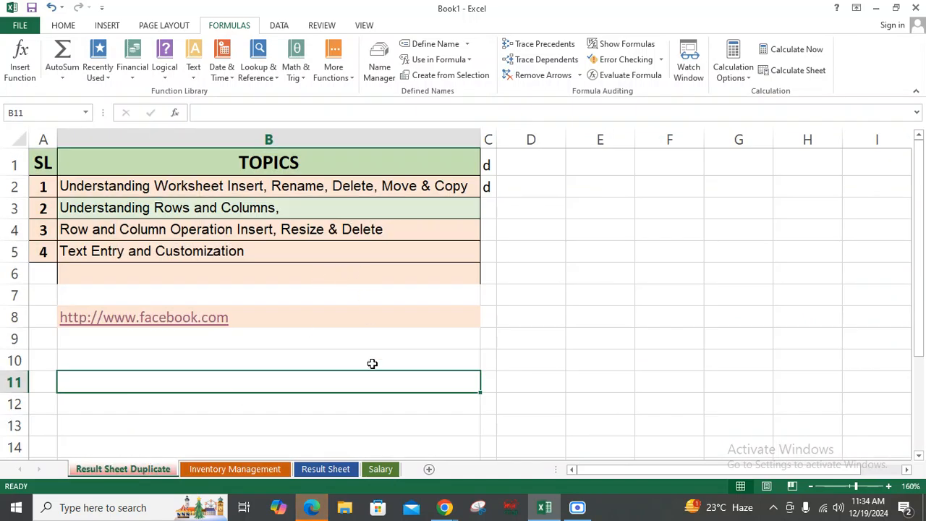